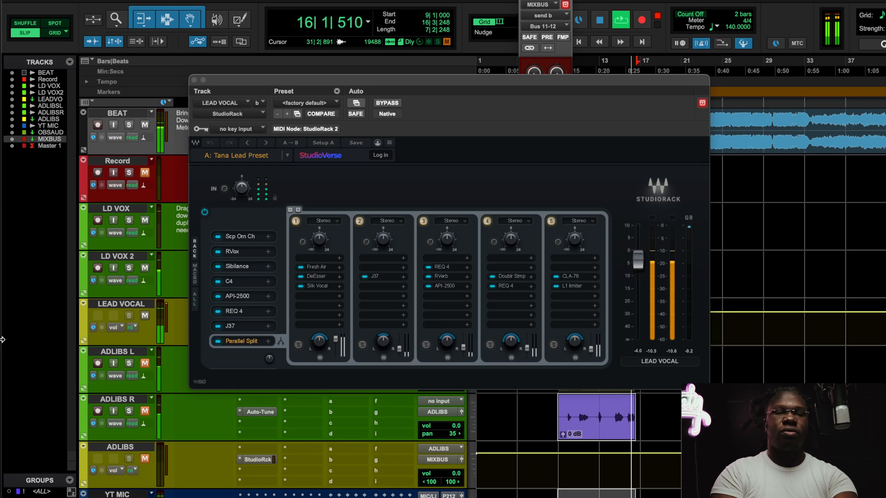
Listen to the looped section with the LD VOX track muted and unmuted, and stop playback
{"action": "left_click", "coordinate": [145, 125]}
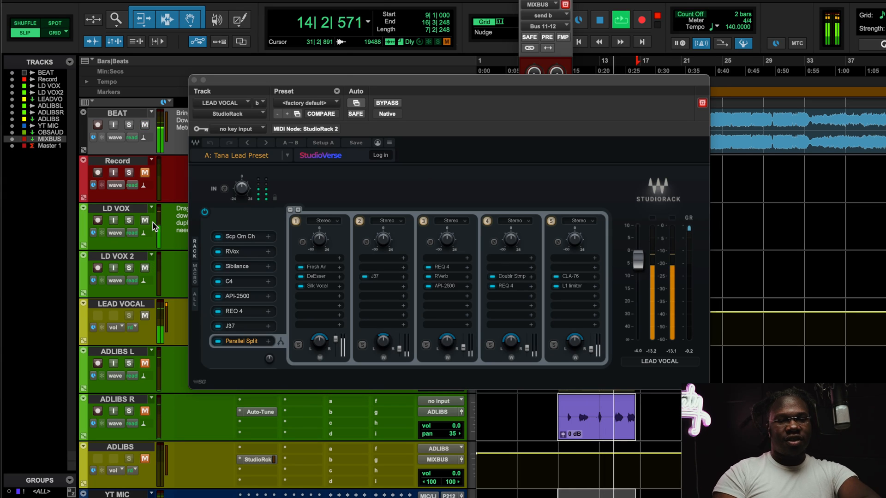
{"action": "key", "text": "space"}
{"action": "key", "text": "space"}
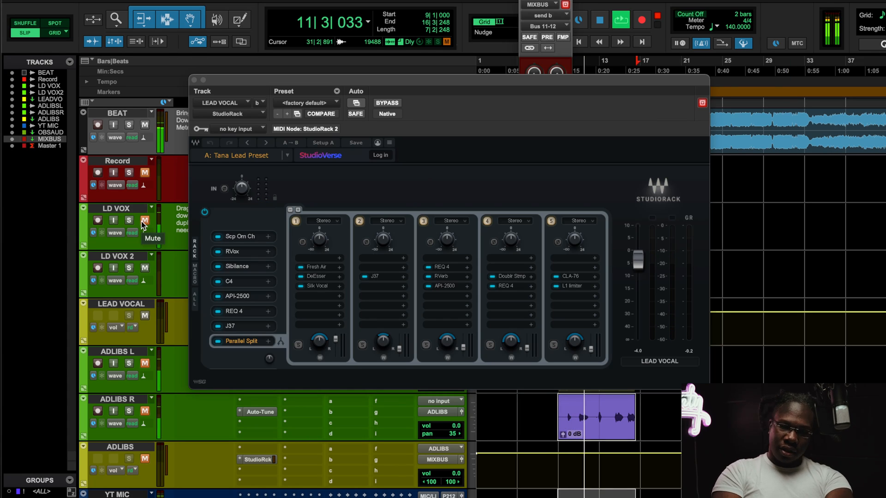
{"action": "left_click", "coordinate": [144, 220]}
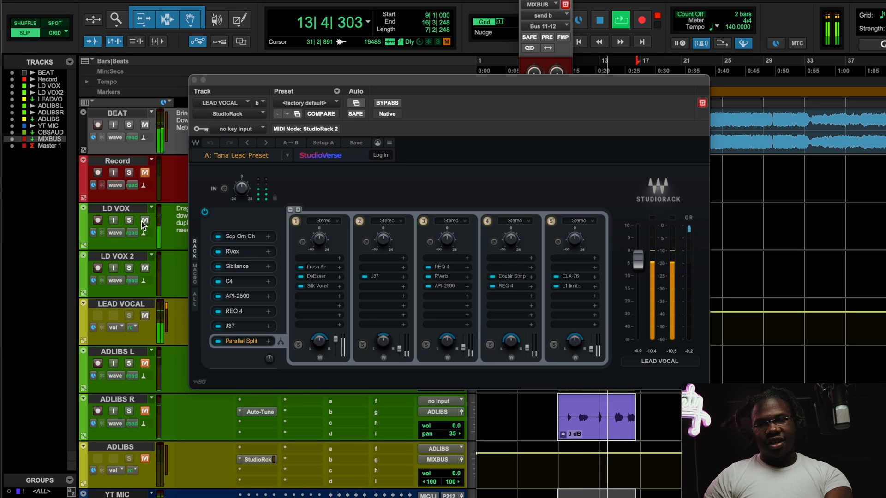
{"action": "key", "text": "space"}
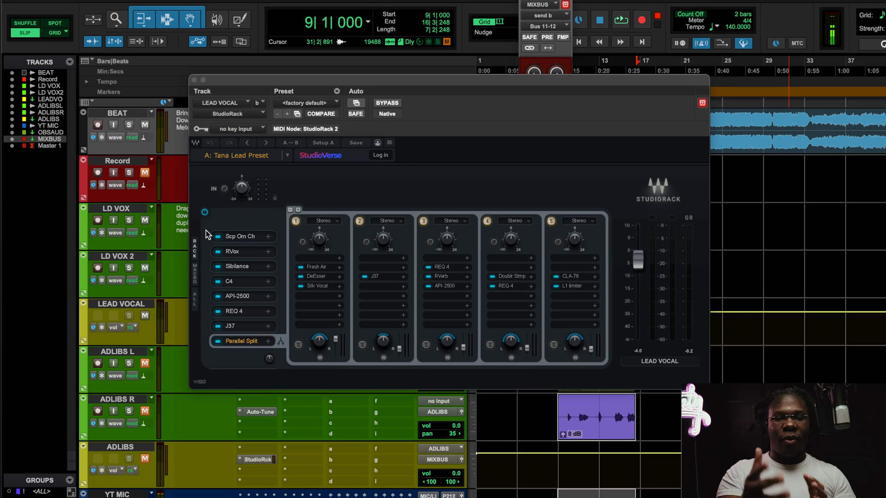
Mute the BEAT track and compare the LEAD VOCAL with StudioRack bypassed and active during loop playback, closing the MIXBUS send window
{"action": "left_click", "coordinate": [144, 125]}
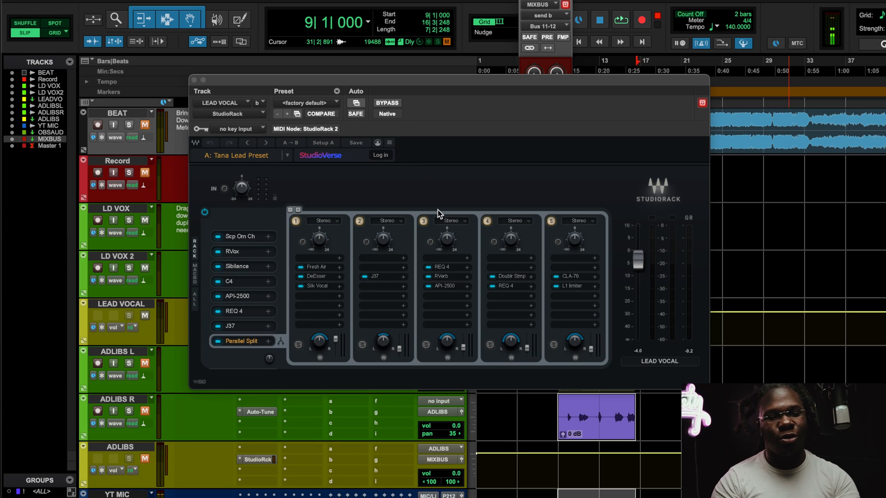
{"action": "key", "text": "space"}
{"action": "left_click", "coordinate": [387, 103]}
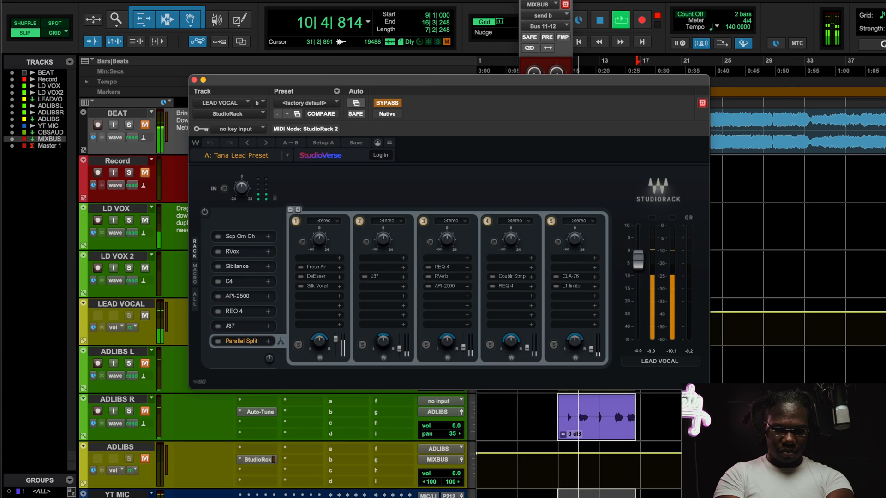
{"action": "left_click", "coordinate": [524, 0]}
{"action": "left_click", "coordinate": [388, 106]}
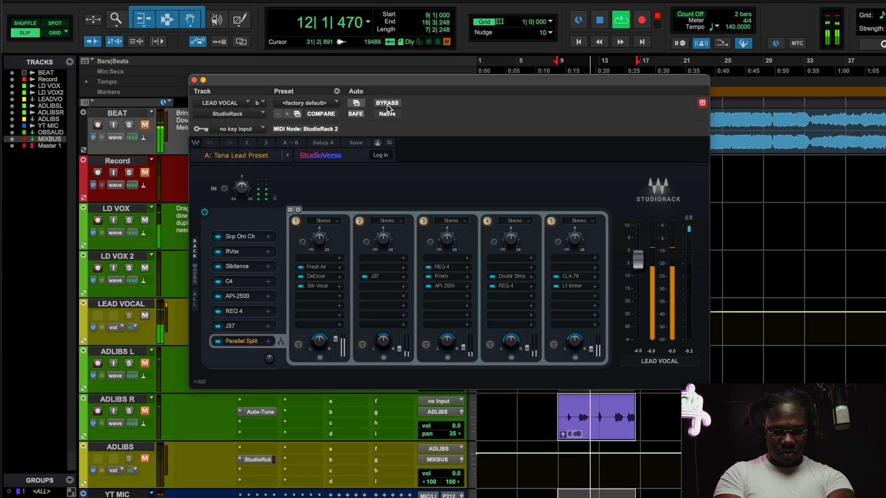
Move the StudioRack window down, restart the loop and compare the LEAD VOCAL with the whole rack bypassed and active again
{"action": "left_click_drag", "start_coordinate": [423, 86], "coordinate": [416, 119]}
{"action": "key", "text": "space"}
{"action": "key", "text": "space"}
{"action": "left_click", "coordinate": [378, 135]}
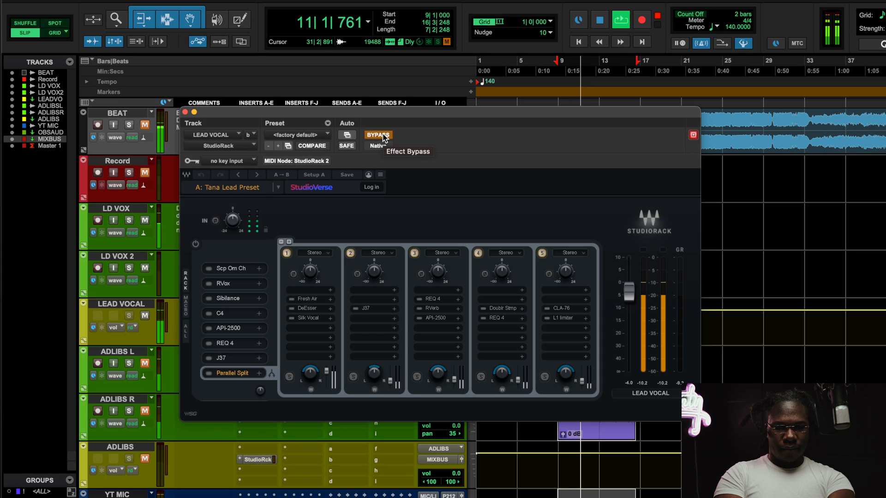
{"action": "left_click", "coordinate": [382, 136]}
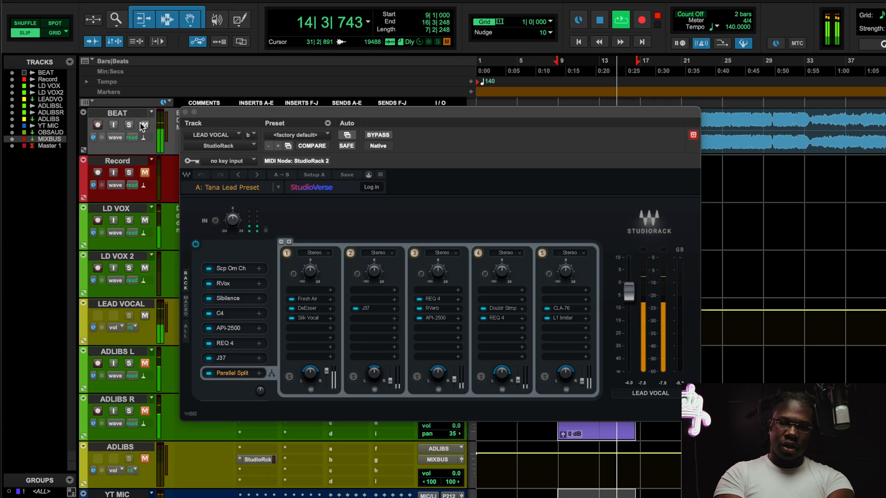
{"action": "left_click_drag", "start_coordinate": [362, 114], "coordinate": [372, 36]}
{"action": "left_click_drag", "start_coordinate": [468, 37], "coordinate": [468, 0]}
{"action": "left_click_drag", "start_coordinate": [449, 330], "coordinate": [453, 341]}
{"action": "left_click_drag", "start_coordinate": [433, 2], "coordinate": [422, 112]}
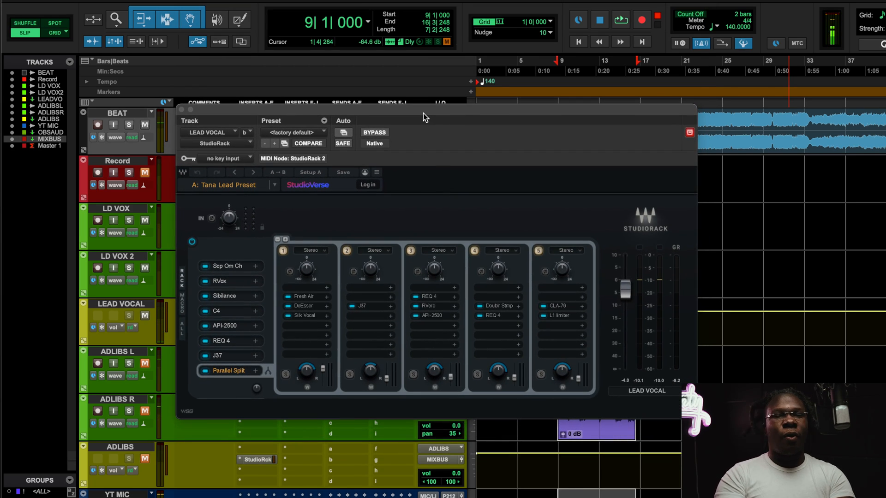
Open Scheps Omni Channel from slot 1 of the rack and examine its saturation, filter and EQ settings
{"action": "left_click", "coordinate": [227, 267]}
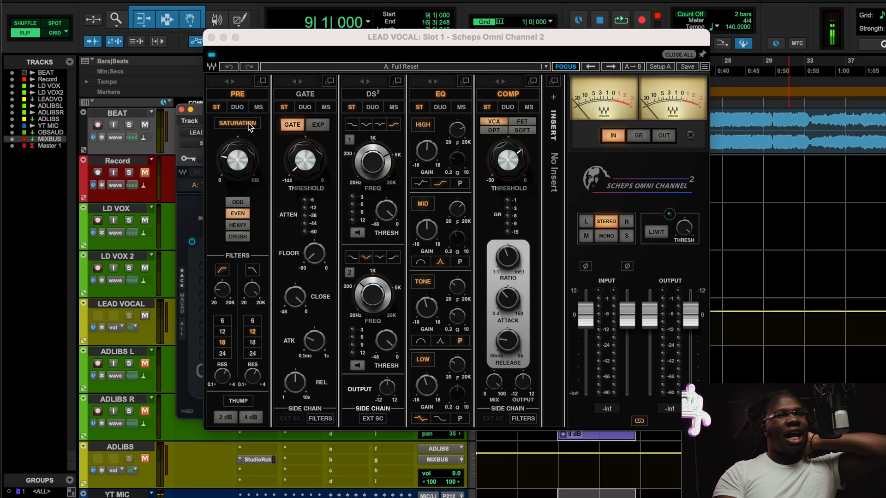
{"action": "left_click", "coordinate": [211, 37]}
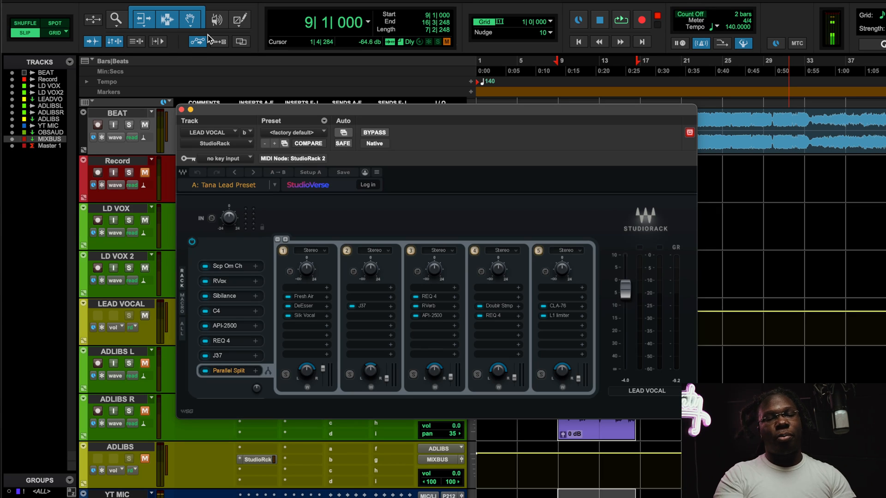
{"action": "left_click", "coordinate": [229, 268]}
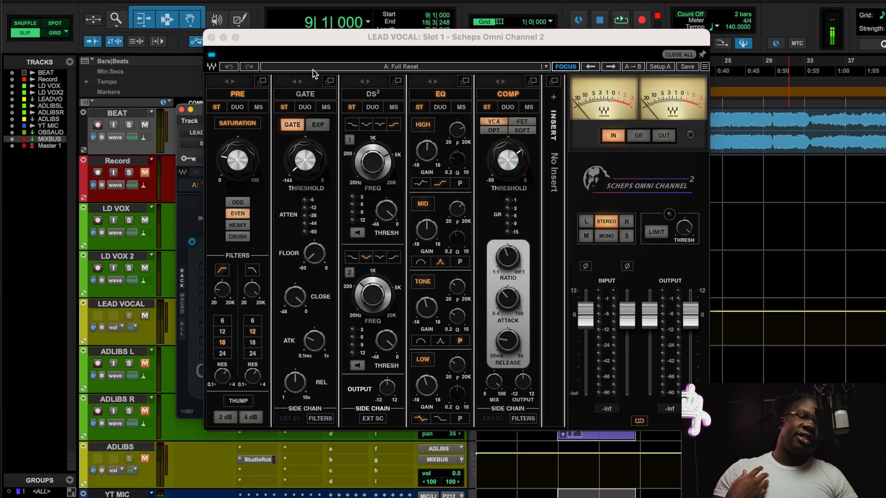
{"action": "left_click_drag", "start_coordinate": [220, 299], "coordinate": [219, 303]}
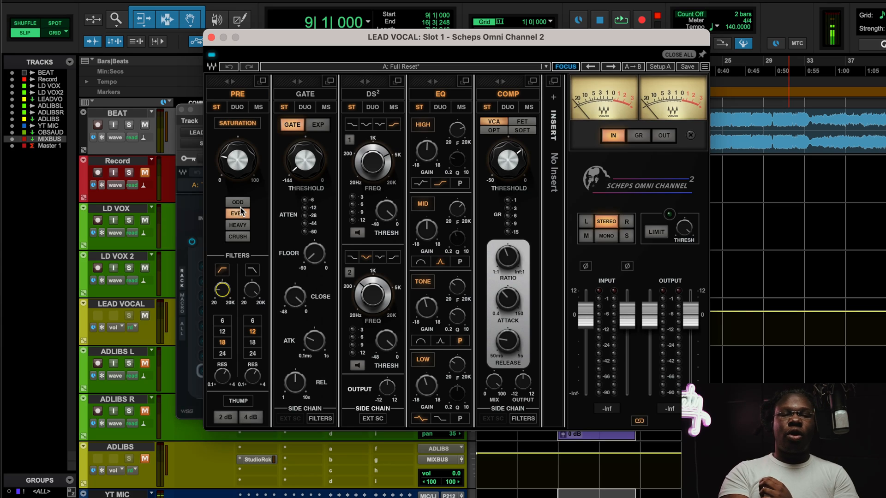
{"action": "mouse_move", "coordinate": [242, 174]}
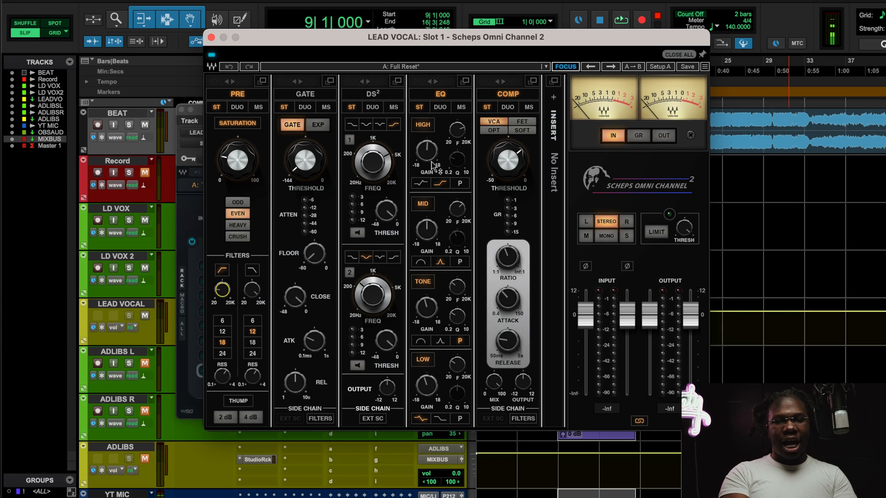
{"action": "left_click", "coordinate": [419, 417]}
Mute the BEAT track and compare the LEAD VOCAL with Scheps Omni Channel bypassed and active during loop playback
{"action": "key", "text": "space"}
{"action": "left_click", "coordinate": [172, 91]}
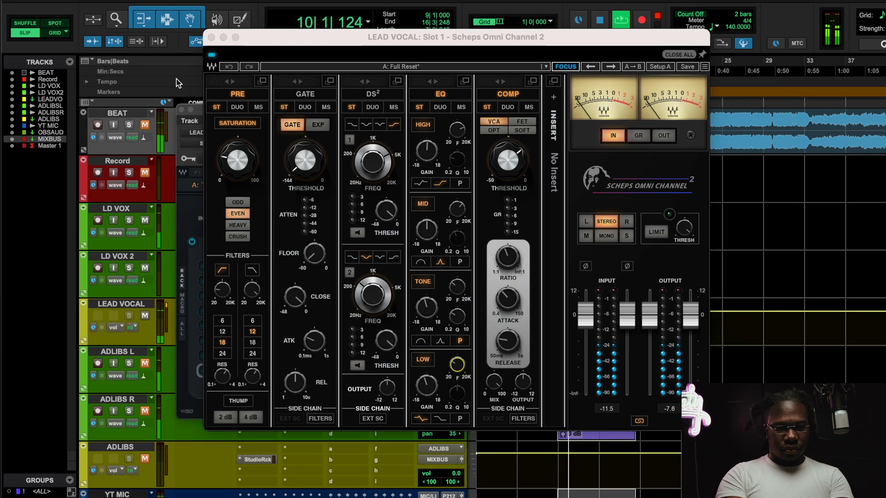
{"action": "left_click", "coordinate": [213, 57]}
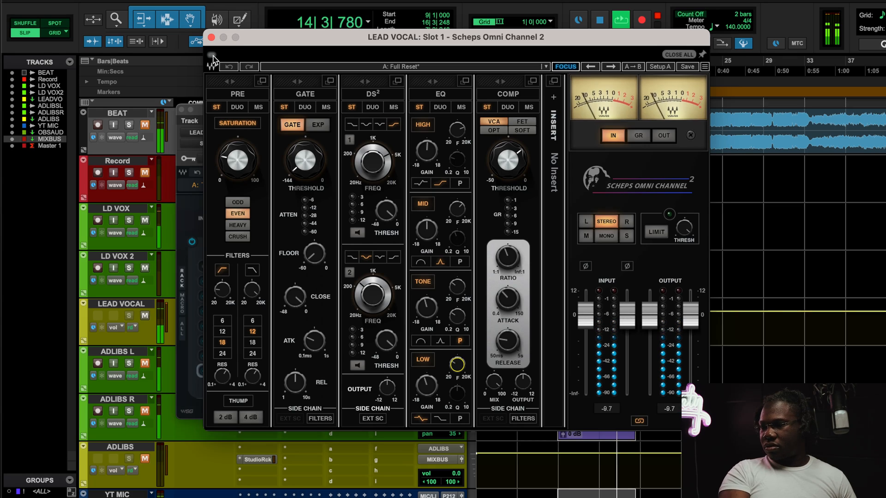
{"action": "left_click", "coordinate": [213, 57]}
{"action": "left_click", "coordinate": [212, 57]}
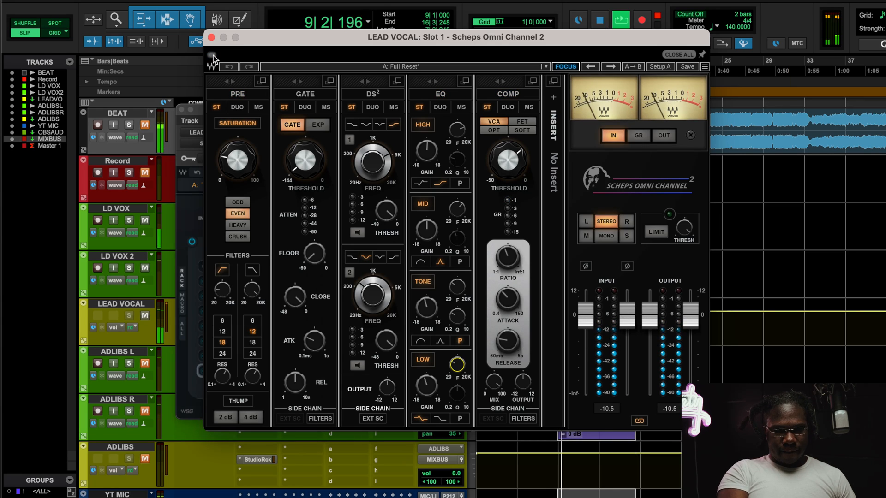
{"action": "left_click", "coordinate": [213, 56]}
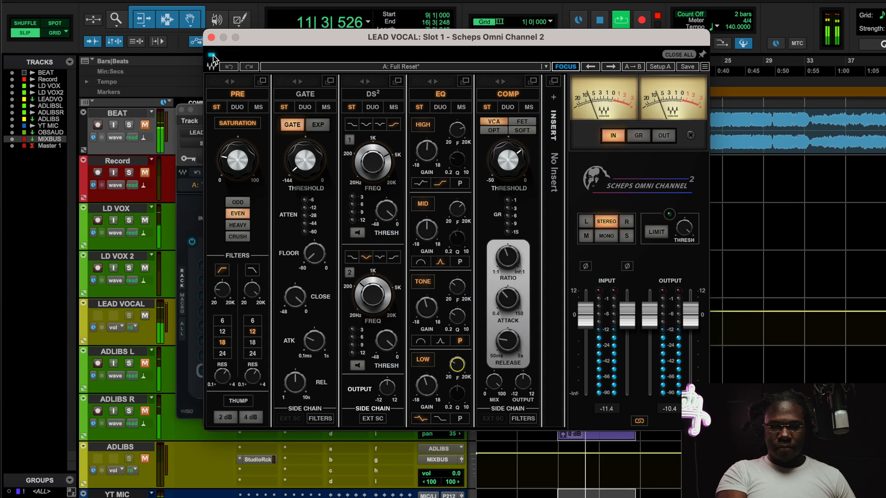
{"action": "key", "text": "space"}
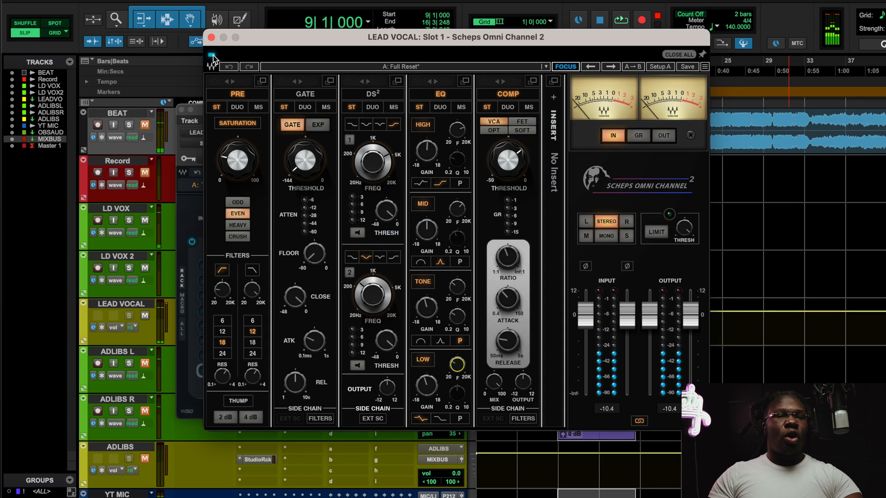
Close Scheps Omni Channel and open RVox from slot 2 to examine its compression and gain settings
{"action": "left_click", "coordinate": [222, 290]}
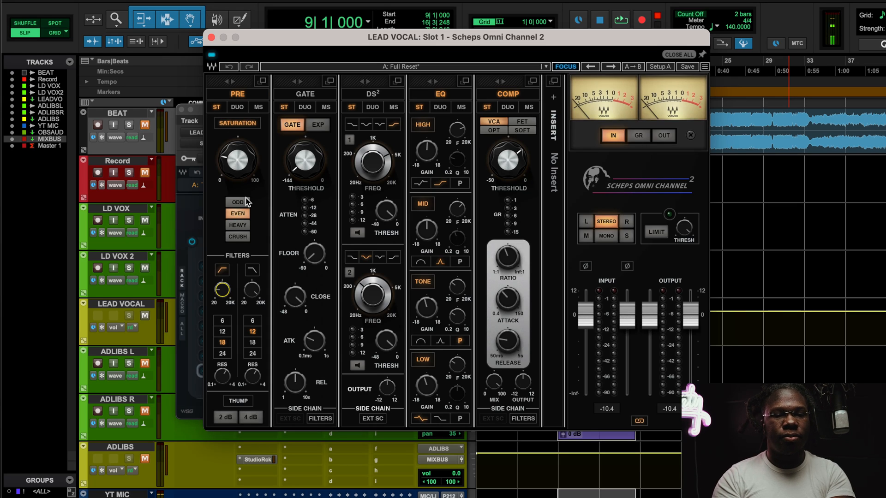
{"action": "left_click", "coordinate": [212, 39]}
{"action": "left_click", "coordinate": [220, 282]}
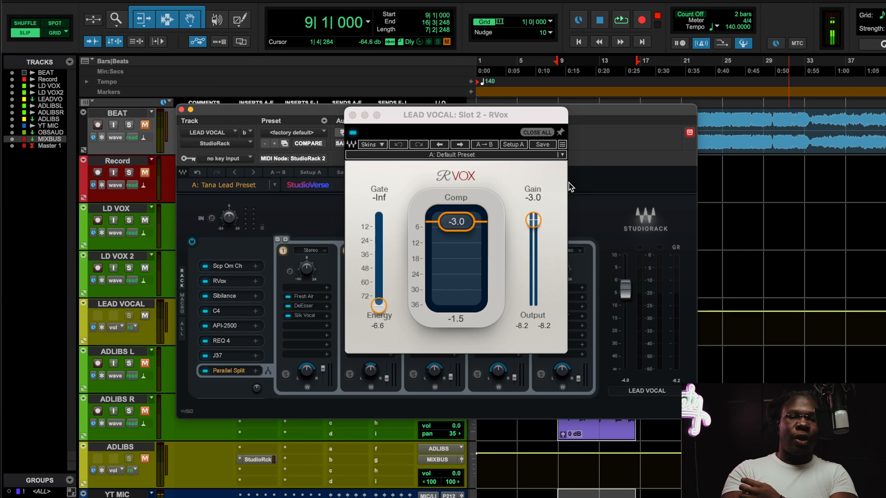
{"action": "left_click", "coordinate": [555, 230]}
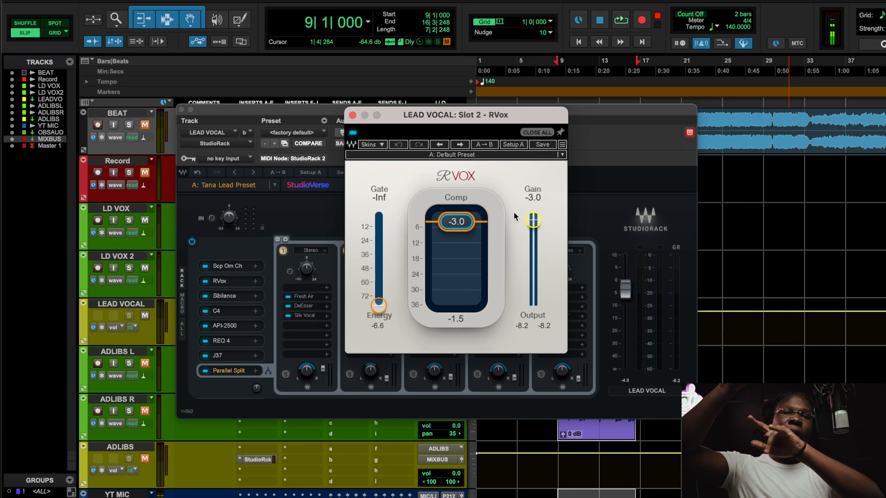
Compare RVox bypassed and active on the looped LEAD VOCAL, with and without the BEAT track, and close RVox with playback stopped
{"action": "key", "text": "space"}
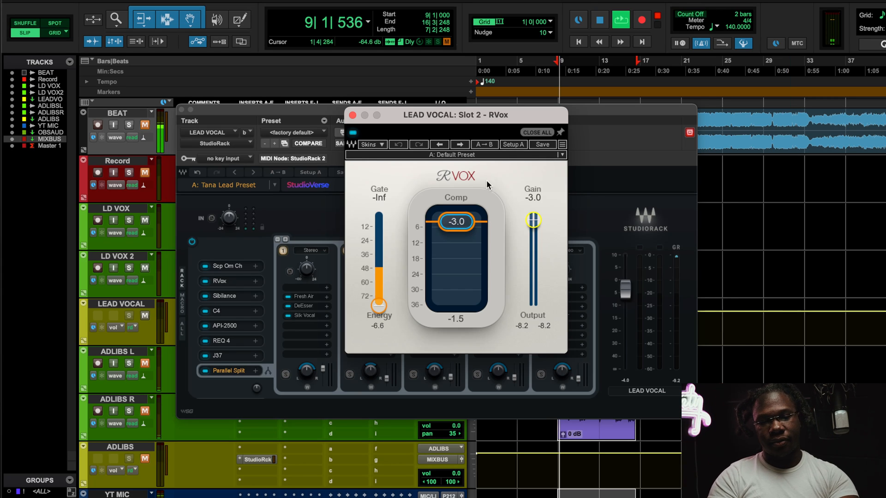
{"action": "left_click", "coordinate": [352, 132]}
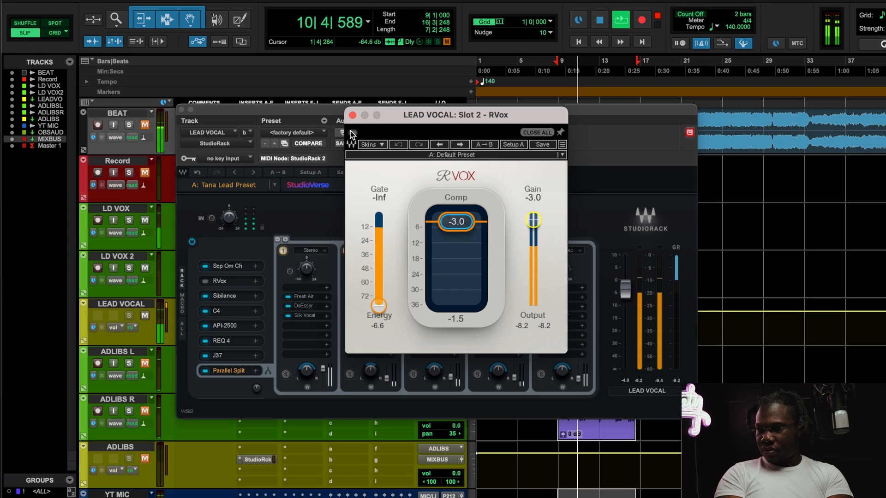
{"action": "left_click", "coordinate": [351, 132]}
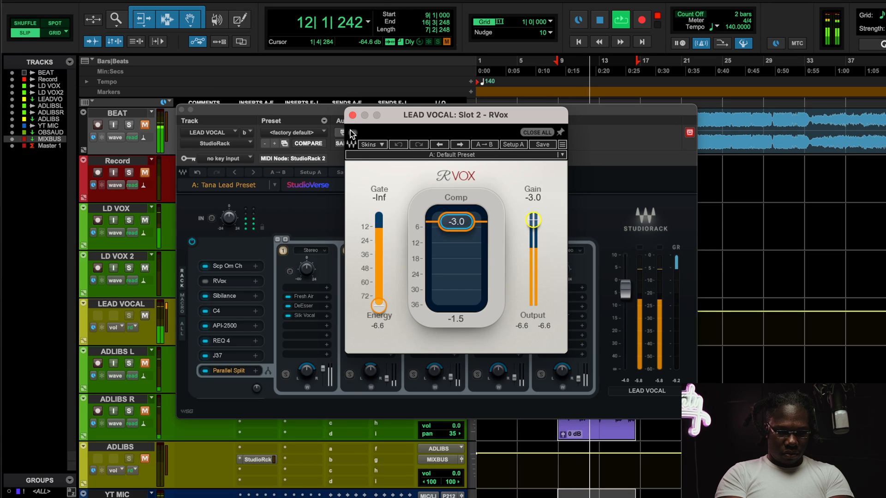
{"action": "left_click", "coordinate": [144, 125]}
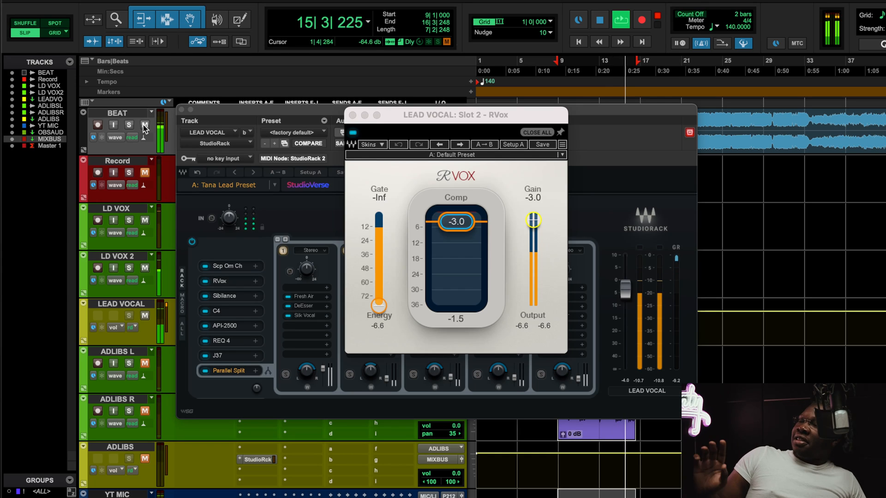
{"action": "left_click", "coordinate": [353, 132]}
{"action": "left_click", "coordinate": [353, 132]}
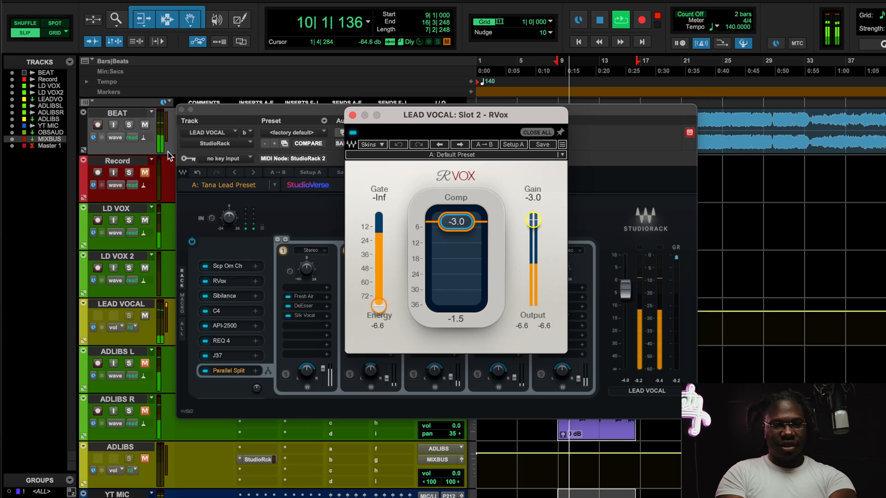
{"action": "left_click", "coordinate": [145, 125]}
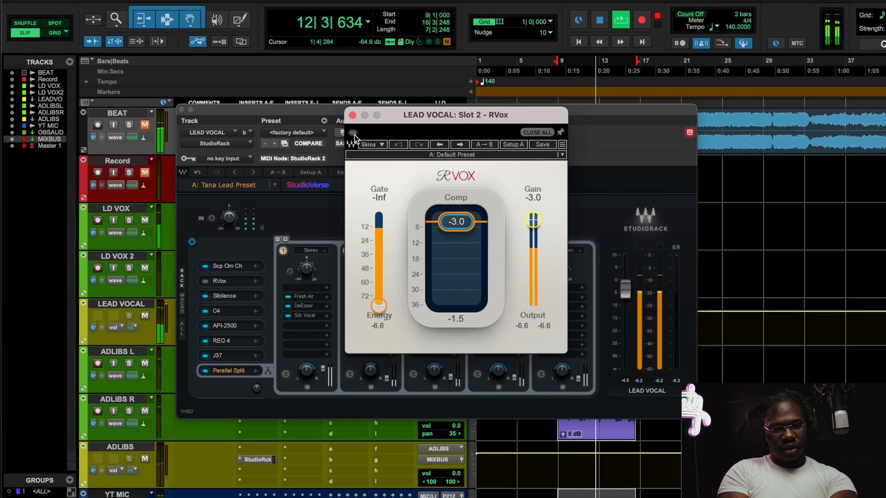
{"action": "left_click", "coordinate": [353, 117]}
{"action": "key", "text": "space"}
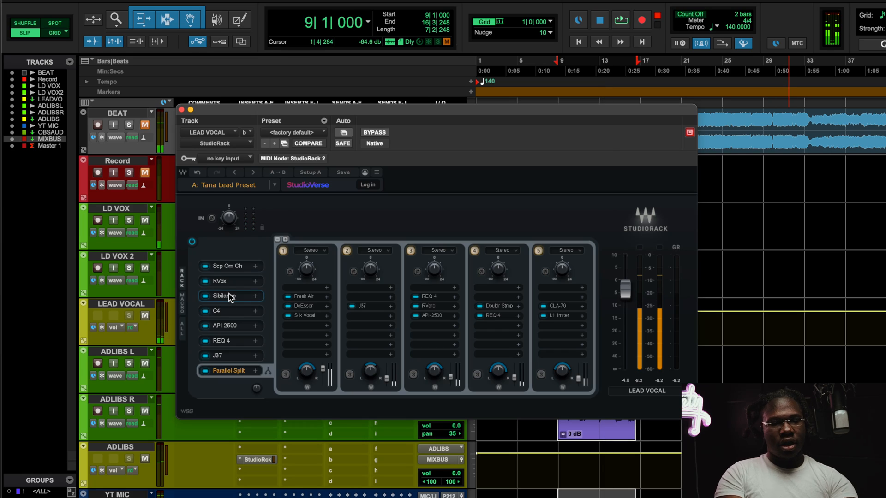
Open Sibilance from slot 3 and compare the looped LEAD VOCAL with the de-esser active and bypassed
{"action": "left_click", "coordinate": [229, 296]}
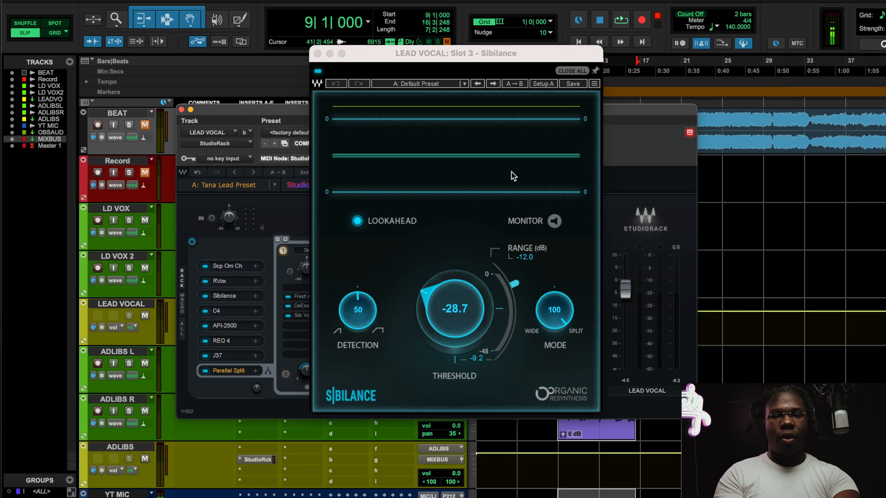
{"action": "key", "text": "space"}
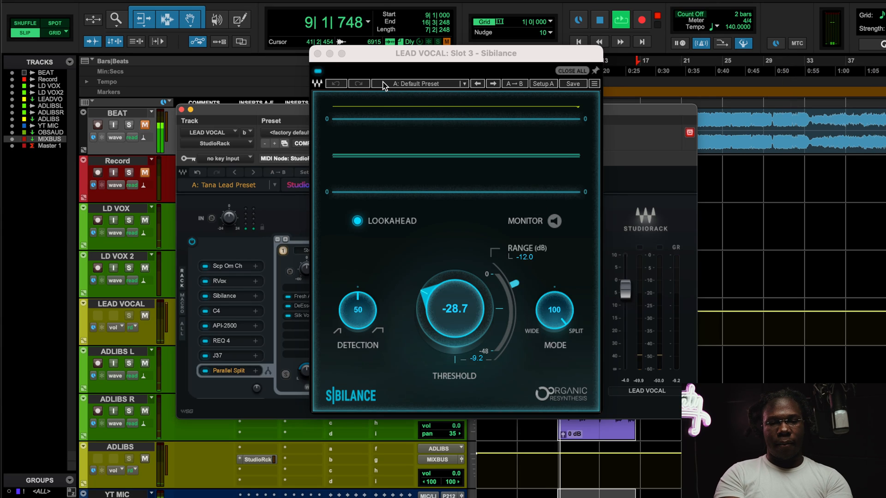
{"action": "left_click", "coordinate": [318, 73]}
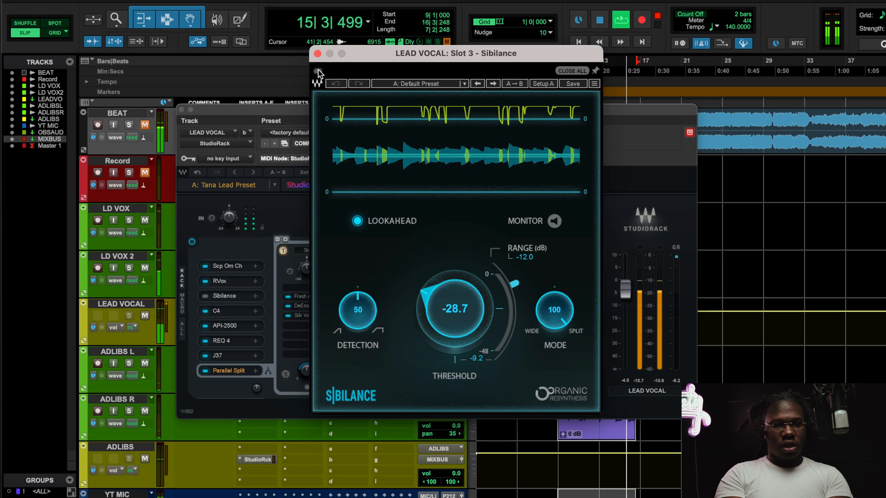
{"action": "key", "text": "space"}
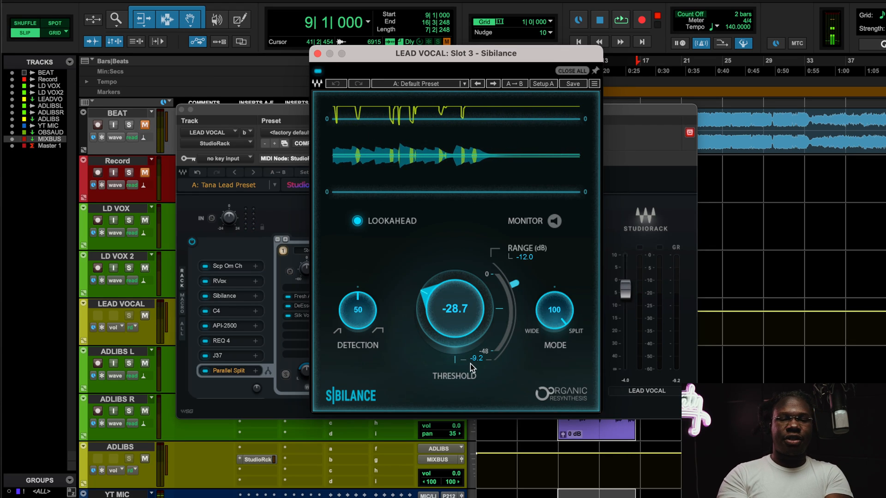
Open C4 from slot 4, examine its band ranges, compare the looped LEAD VOCAL with it bypassed and active, and close it with playback stopped
{"action": "left_click", "coordinate": [217, 311]}
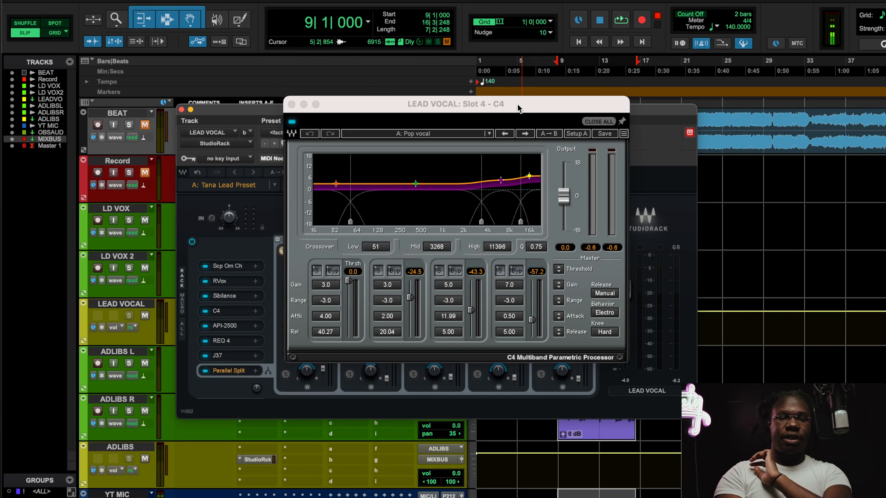
{"action": "left_click", "coordinate": [562, 304]}
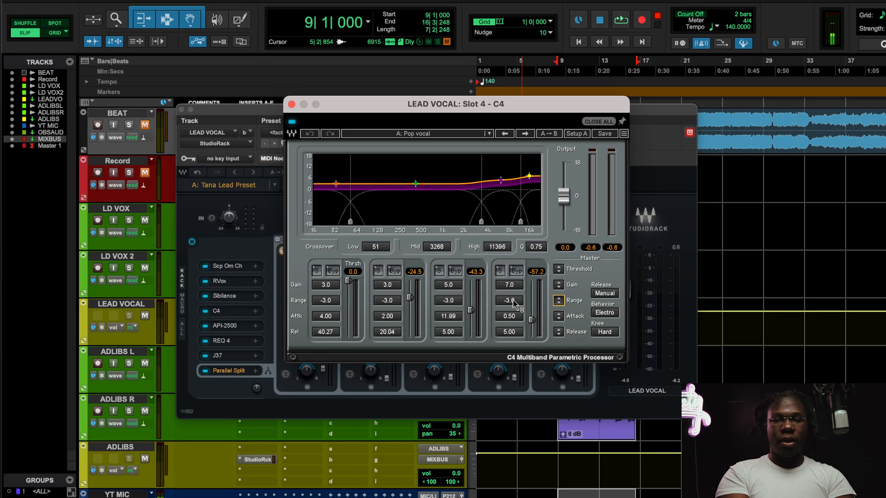
{"action": "key", "text": "space"}
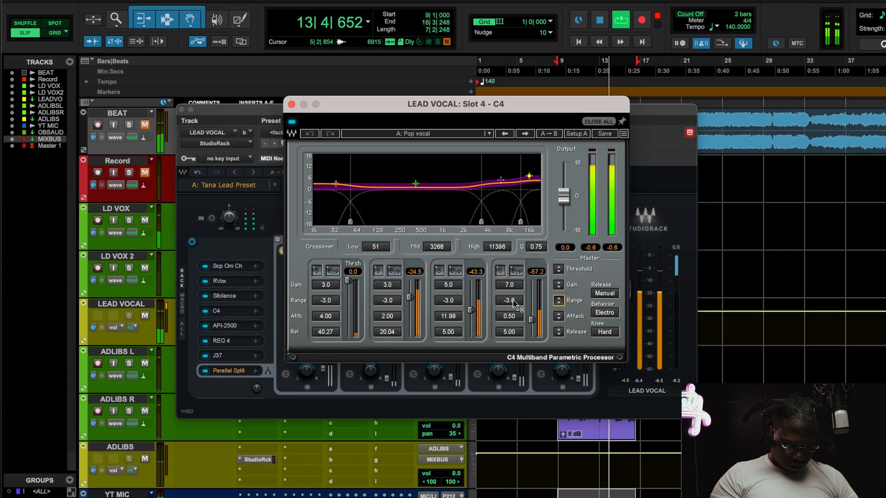
{"action": "left_click", "coordinate": [291, 121]}
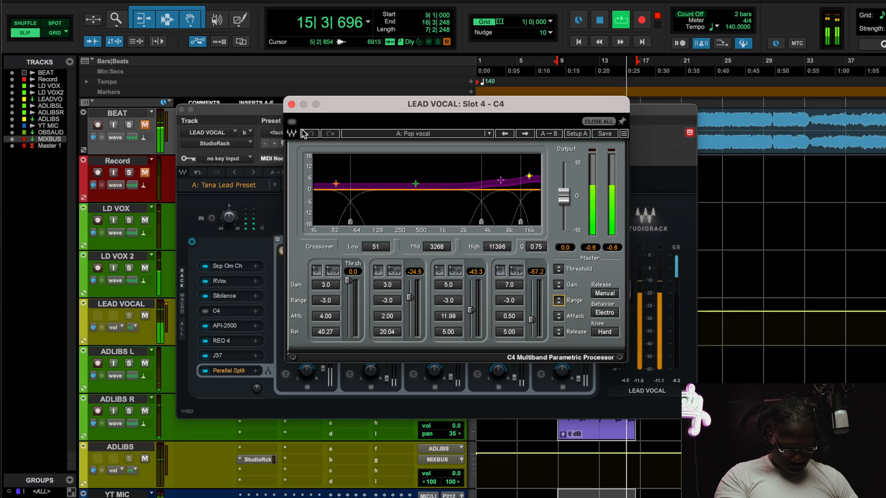
{"action": "left_click", "coordinate": [291, 121]}
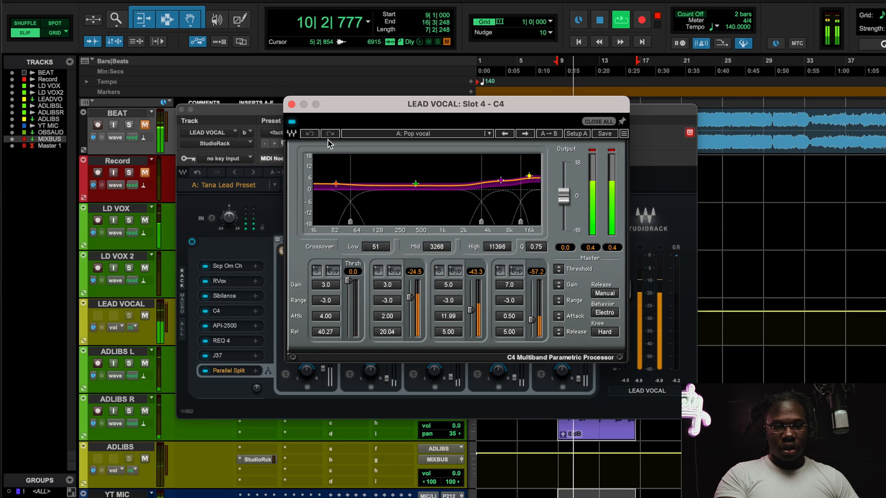
{"action": "left_click", "coordinate": [304, 105]}
{"action": "key", "text": "space"}
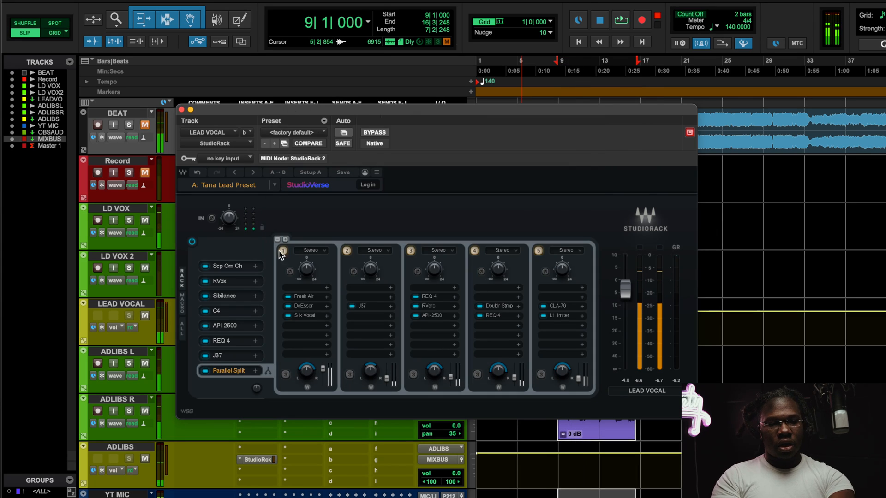
Open API-2500 from slot 5 and play the loop with the BEAT track unmuted, comparing LEAD VOCAL muted and unmuted
{"action": "left_click", "coordinate": [226, 327]}
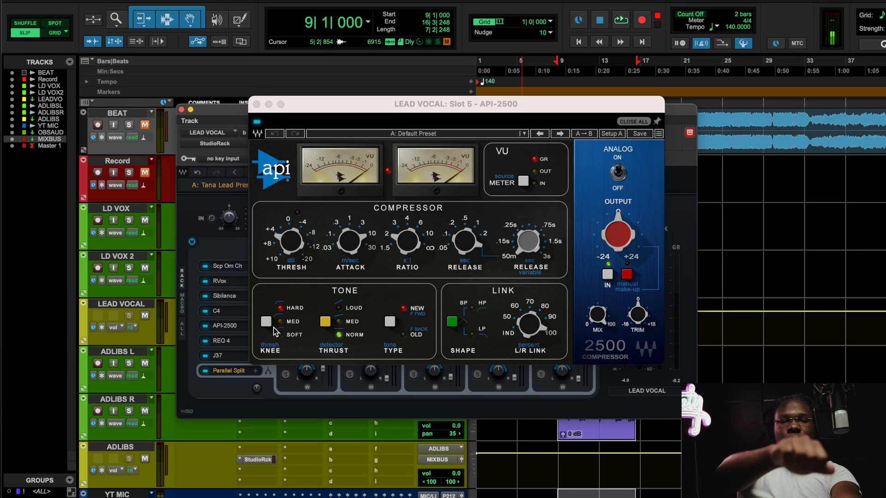
{"action": "key", "text": "space"}
{"action": "left_click", "coordinate": [145, 125]}
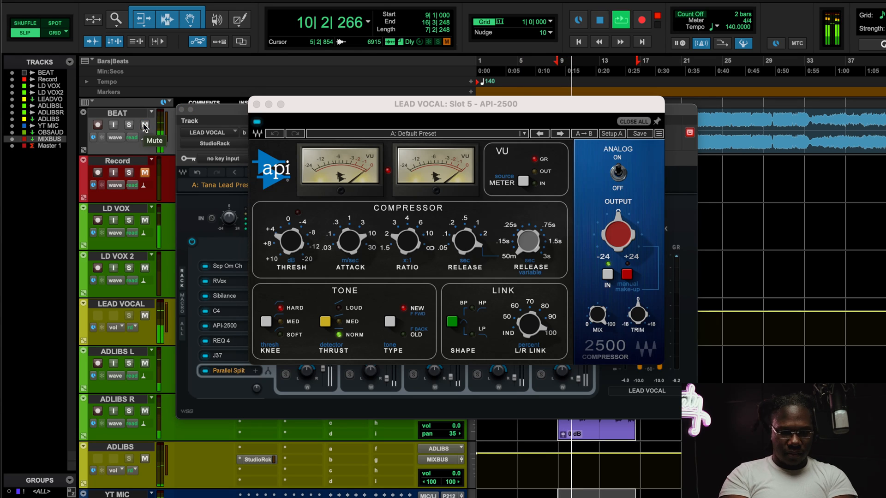
{"action": "left_click", "coordinate": [144, 316]}
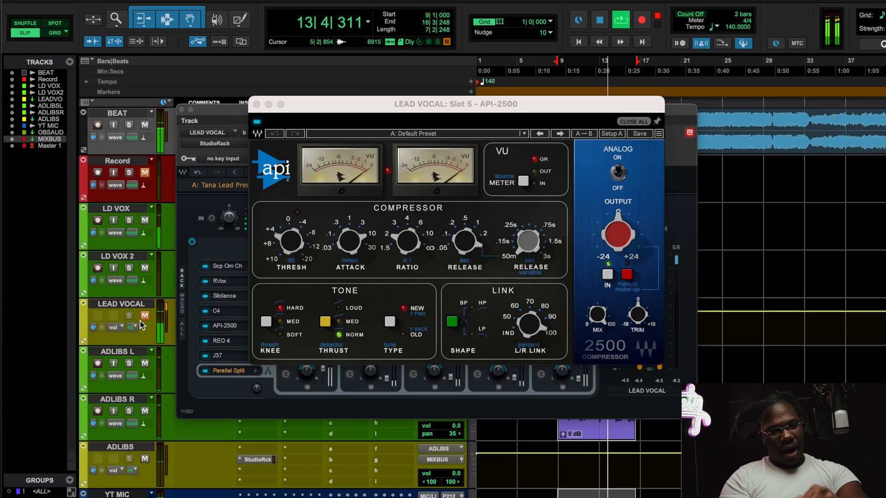
{"action": "key", "text": "space"}
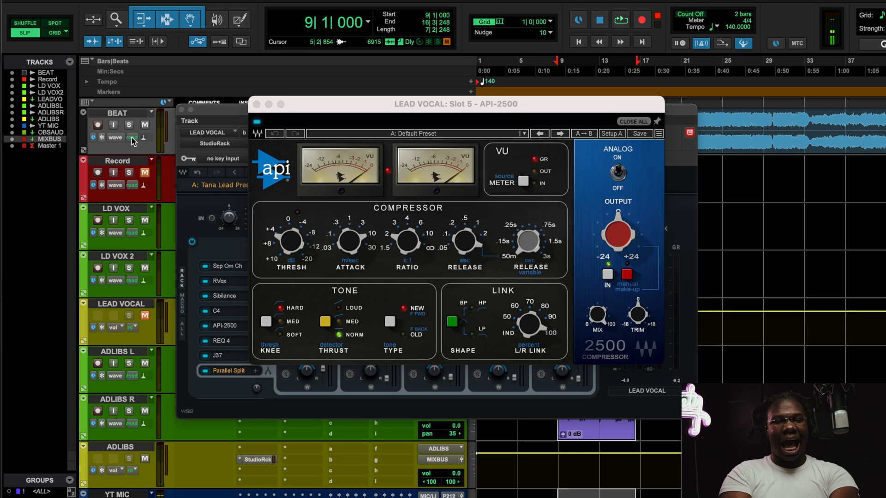
{"action": "key", "text": "space"}
{"action": "left_click", "coordinate": [144, 316]}
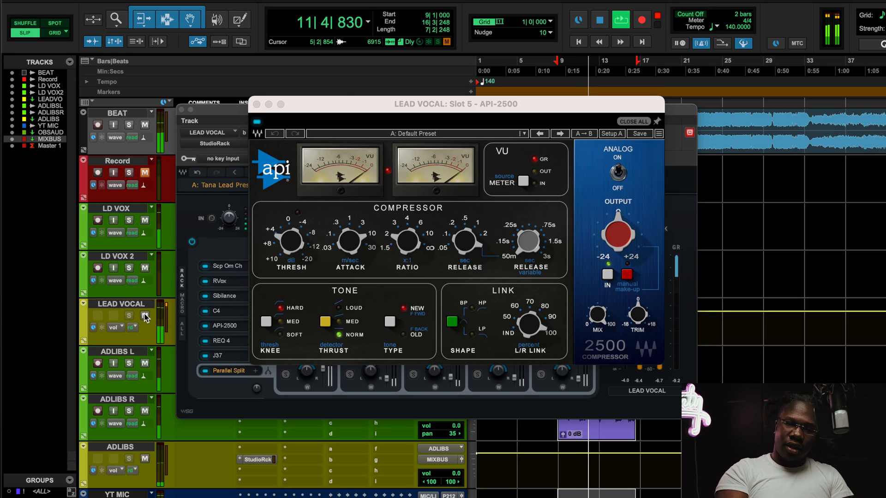
Mute the BEAT track, compare the looped LEAD VOCAL with API-2500 bypassed and active, and stop playback
{"action": "left_click", "coordinate": [145, 125]}
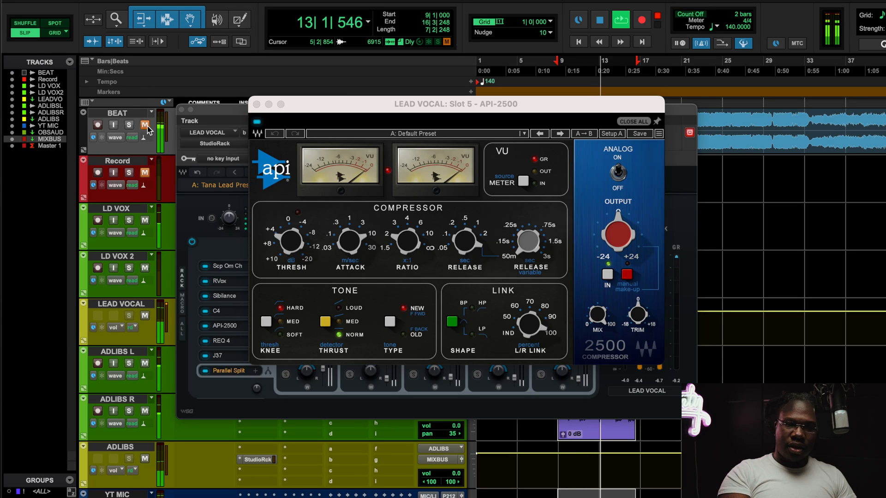
{"action": "left_click", "coordinate": [257, 126]}
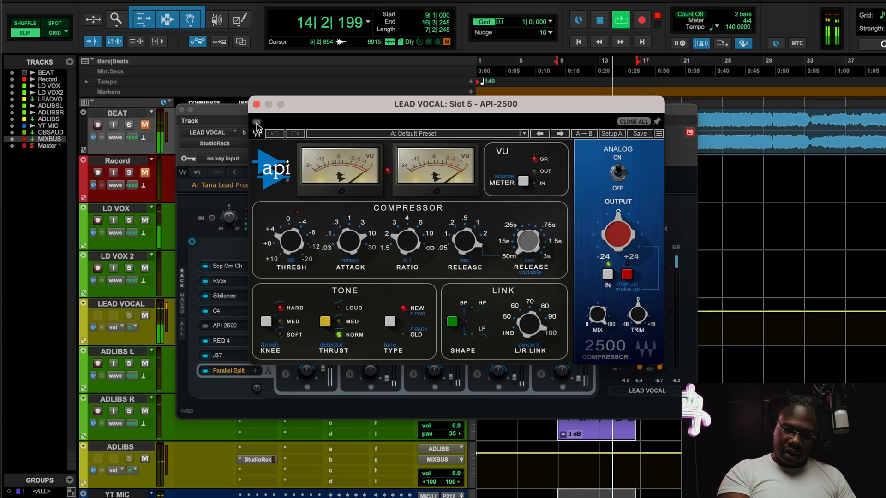
{"action": "key", "text": "space"}
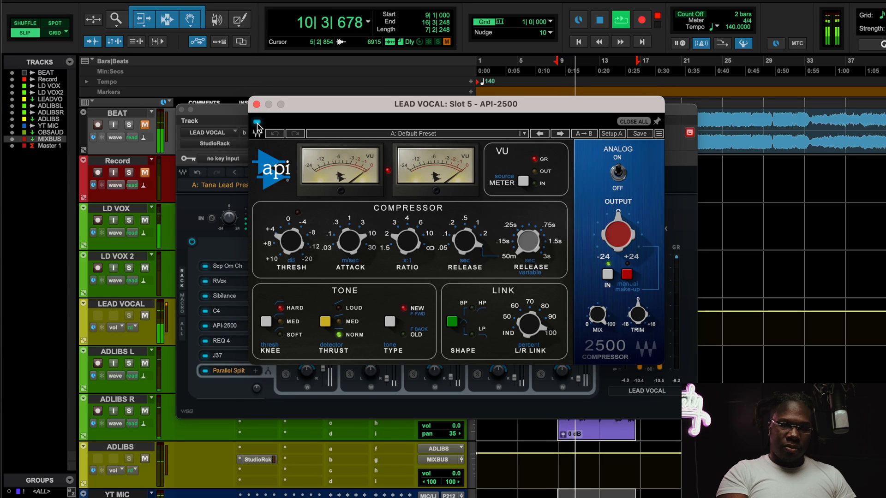
{"action": "left_click", "coordinate": [257, 123]}
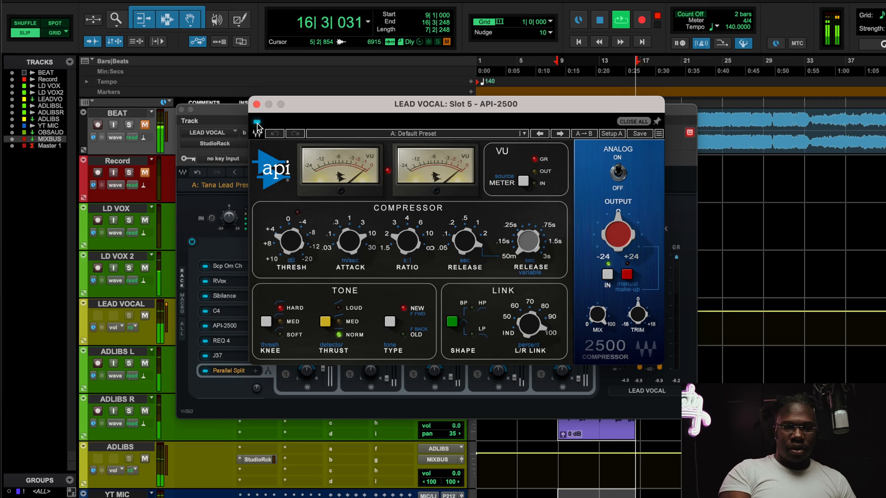
{"action": "key", "text": "space"}
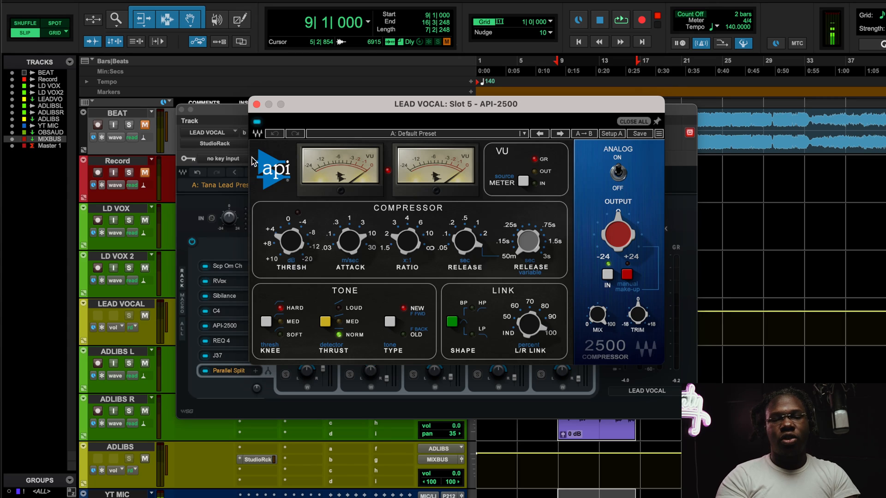
Review REQ 4 in slot 6 alongside API-2500 in slot 5, and select REQ 4's band 1 low-cut node for inspection
{"action": "left_click", "coordinate": [224, 340]}
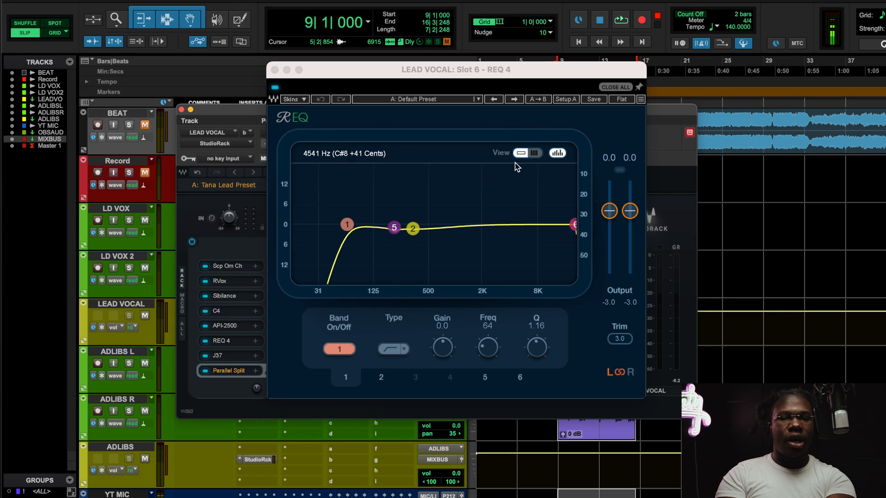
{"action": "left_click", "coordinate": [229, 326]}
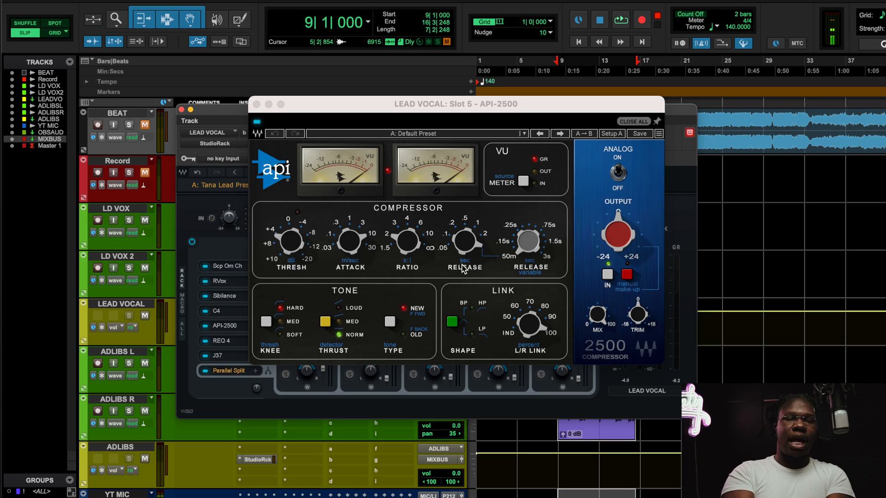
{"action": "left_click", "coordinate": [233, 341]}
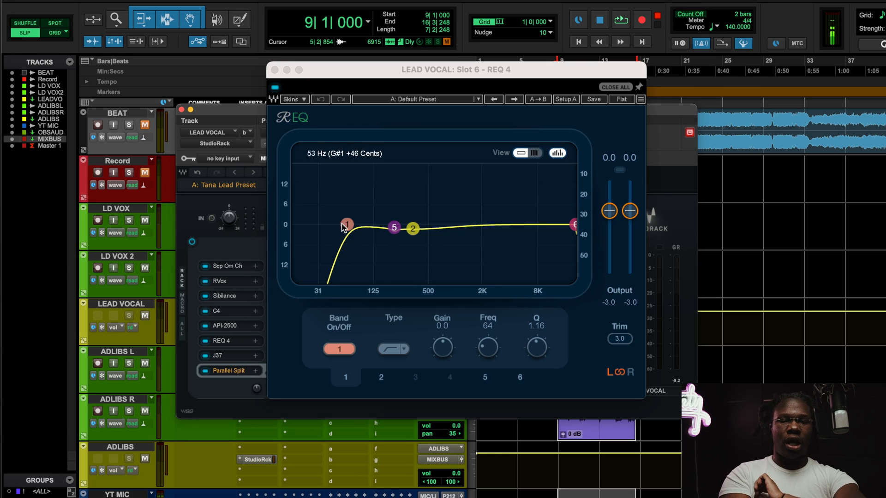
{"action": "left_click", "coordinate": [347, 225]}
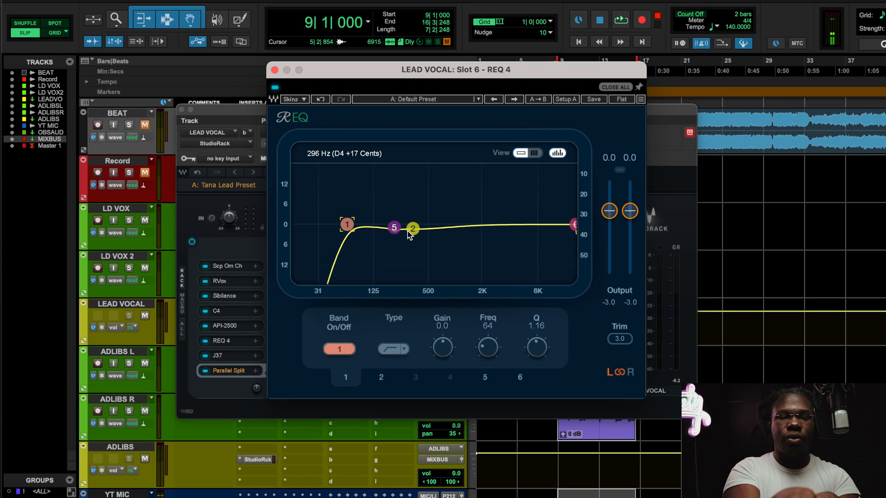
Compare REQ 4 bypassed and active on the looped LEAD VOCAL, briefly bringing in the BEAT track, and stop playback
{"action": "key", "text": "space"}
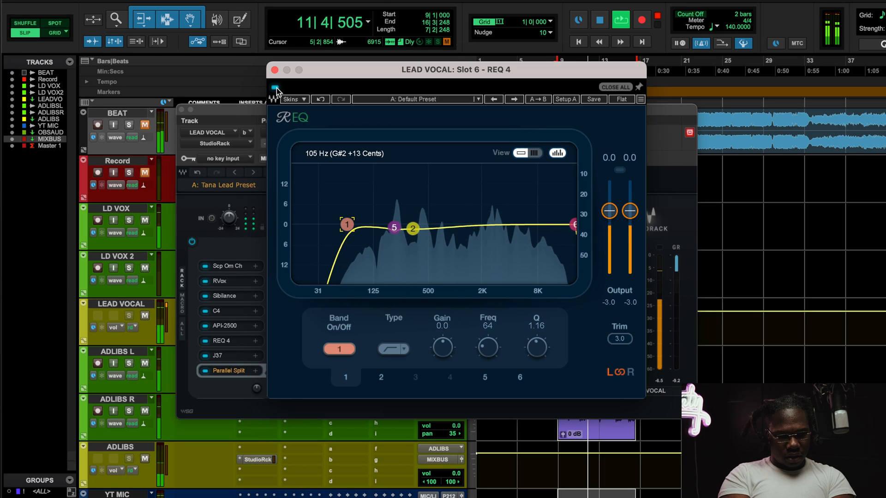
{"action": "left_click", "coordinate": [275, 88]}
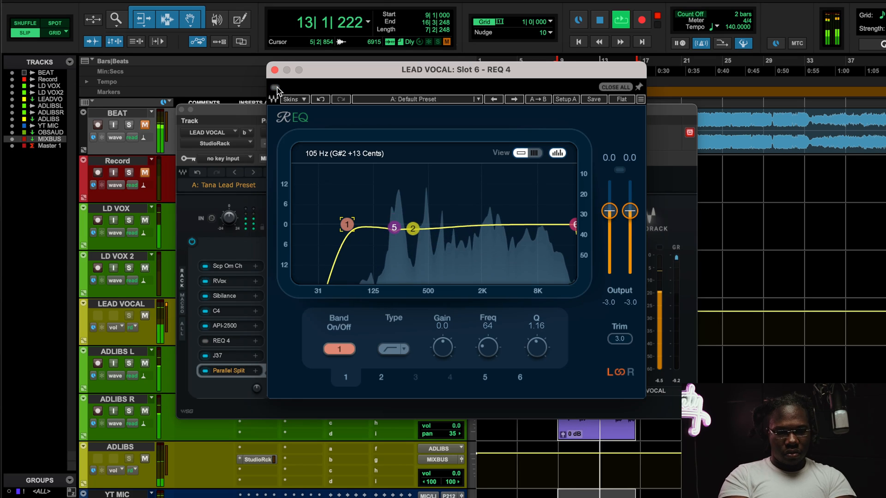
{"action": "left_click", "coordinate": [275, 88]}
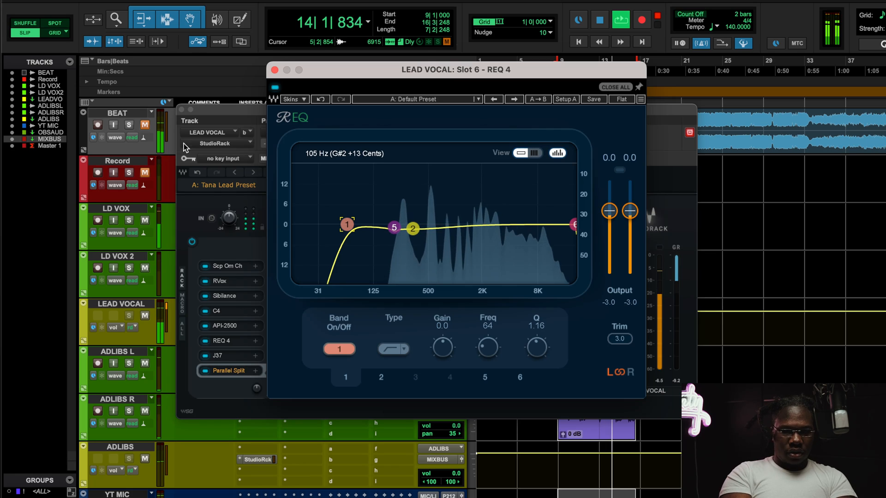
{"action": "left_click", "coordinate": [145, 125]}
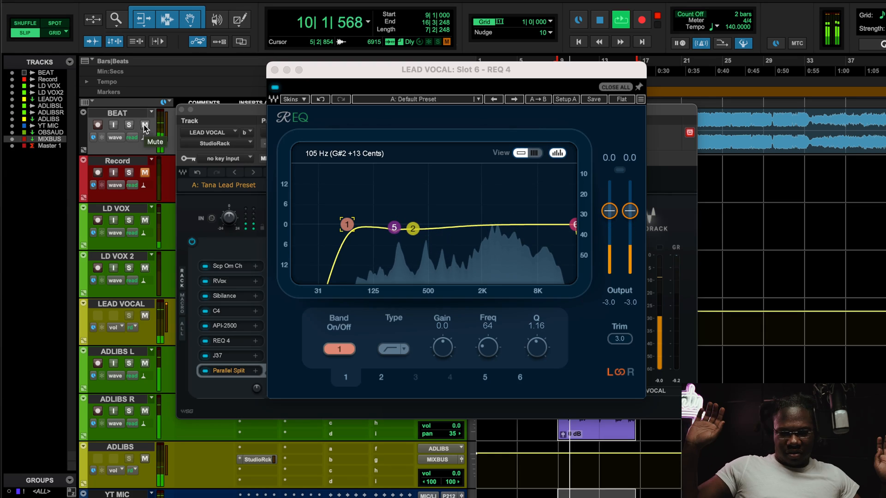
{"action": "left_click", "coordinate": [144, 125]}
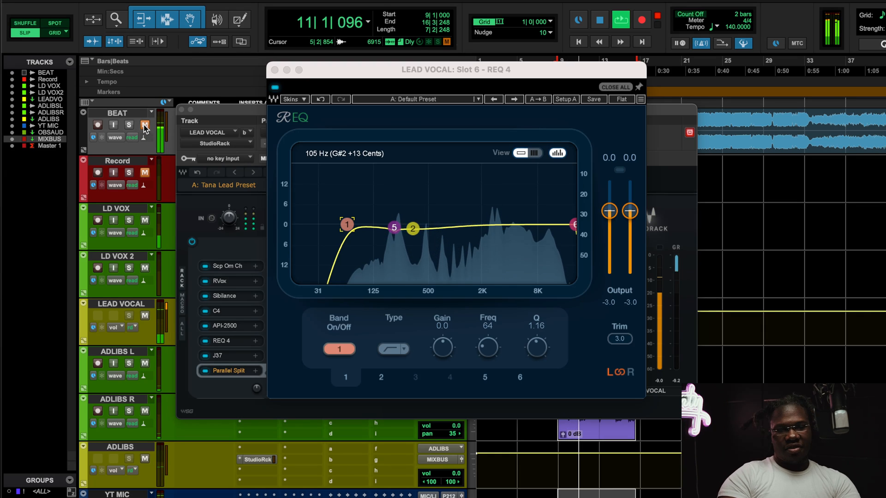
{"action": "left_click", "coordinate": [277, 89]}
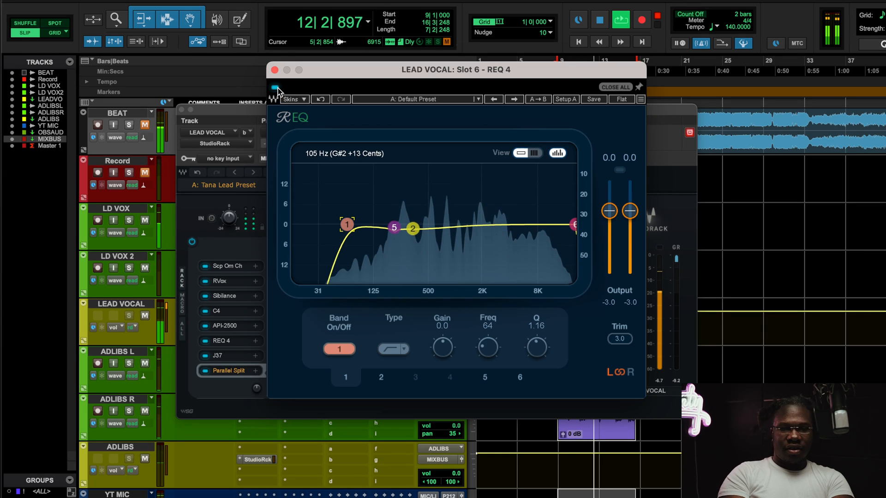
{"action": "key", "text": "space"}
Open J37 from slot 7 and compare the looped LEAD VOCAL with the tape plugin bypassed and active
{"action": "left_click", "coordinate": [223, 359]}
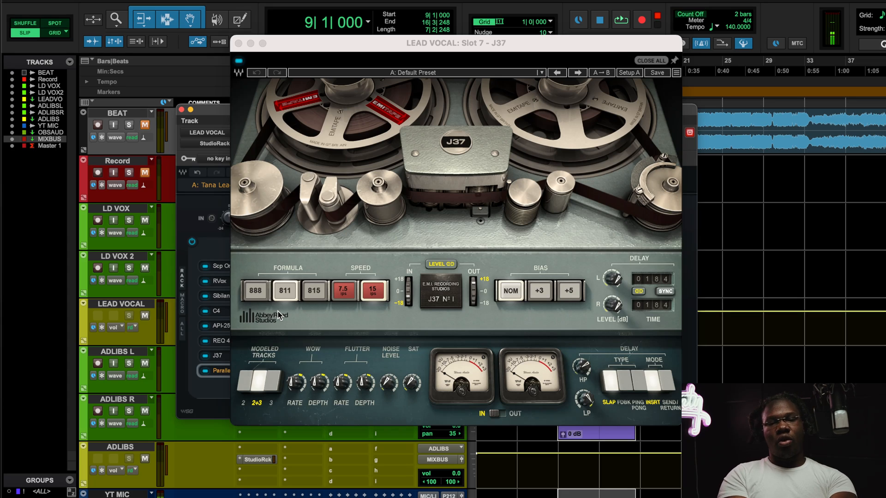
{"action": "key", "text": "space"}
{"action": "left_click", "coordinate": [238, 61]}
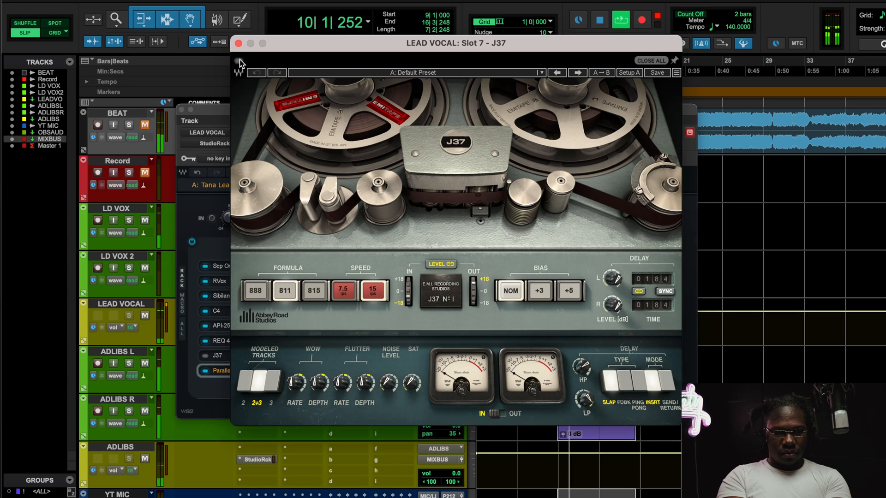
{"action": "left_click", "coordinate": [238, 60]}
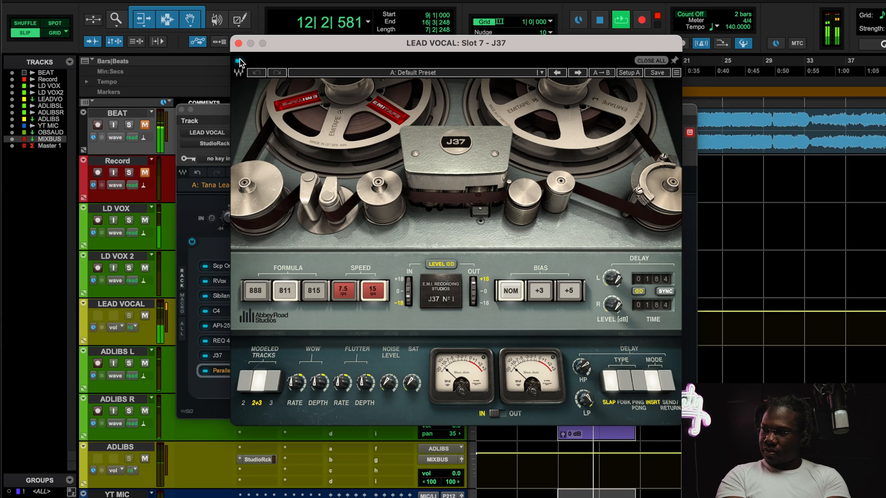
{"action": "left_click", "coordinate": [239, 59]}
{"action": "left_click", "coordinate": [239, 59]}
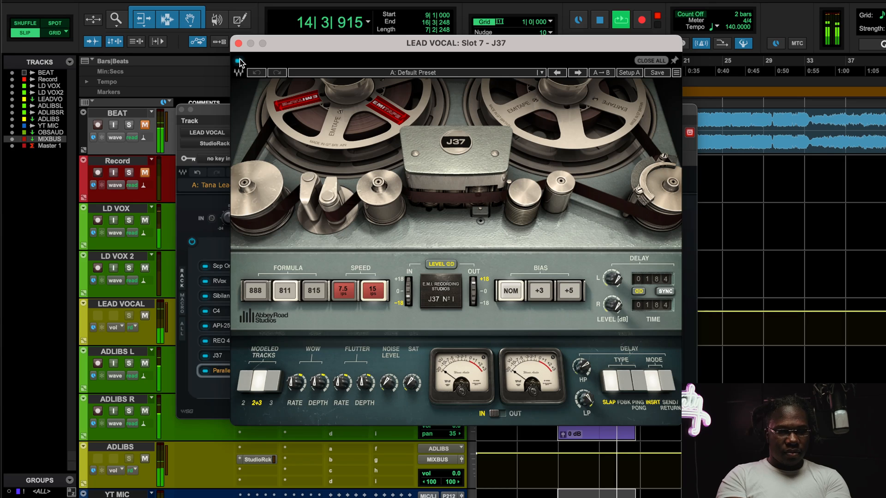
Unmute the BEAT track during playback and close J37 with playback stopped
{"action": "left_click", "coordinate": [145, 125]}
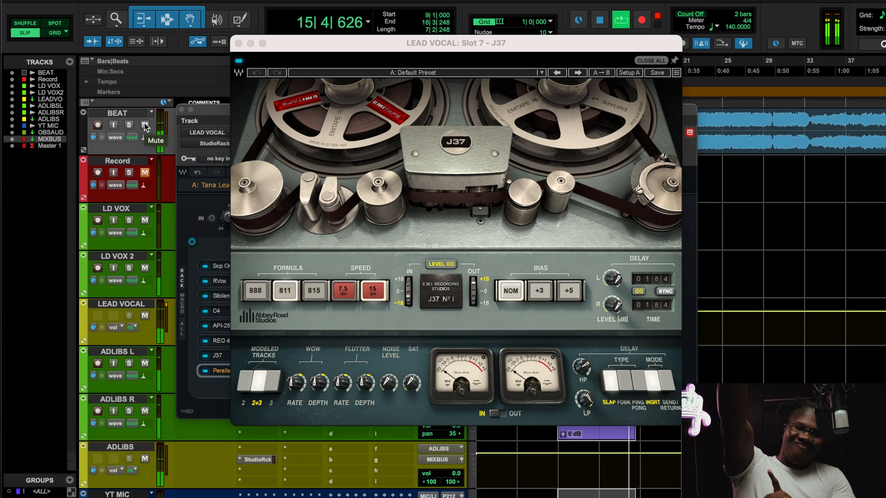
{"action": "key", "text": "space"}
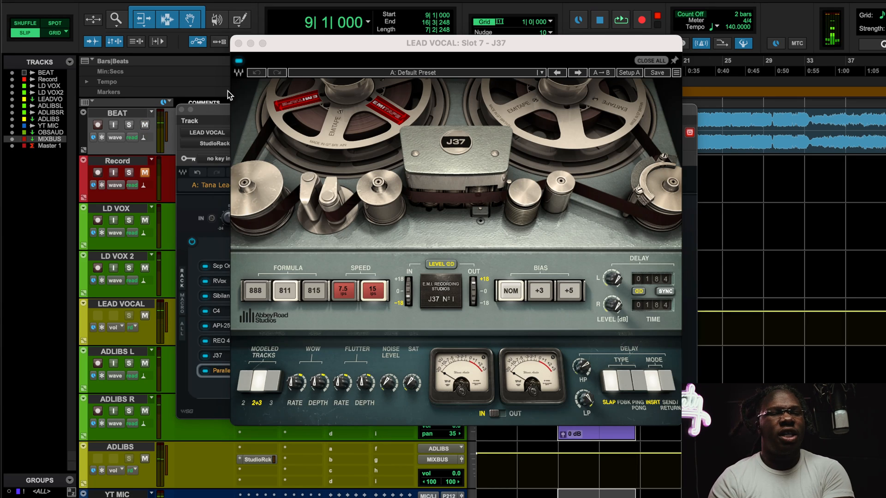
{"action": "left_click", "coordinate": [238, 43]}
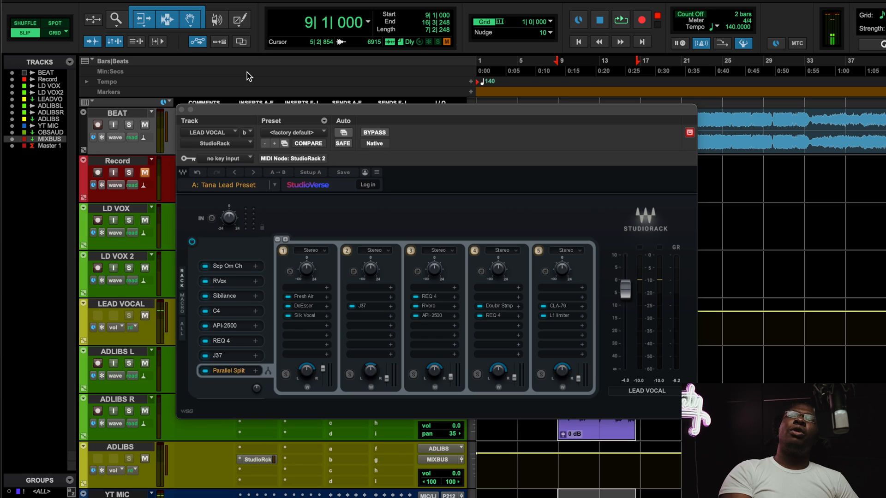
Revisit J37 and REQ 4 from the rack to review the end of the serial chain, finishing on J37
{"action": "left_click", "coordinate": [219, 355]}
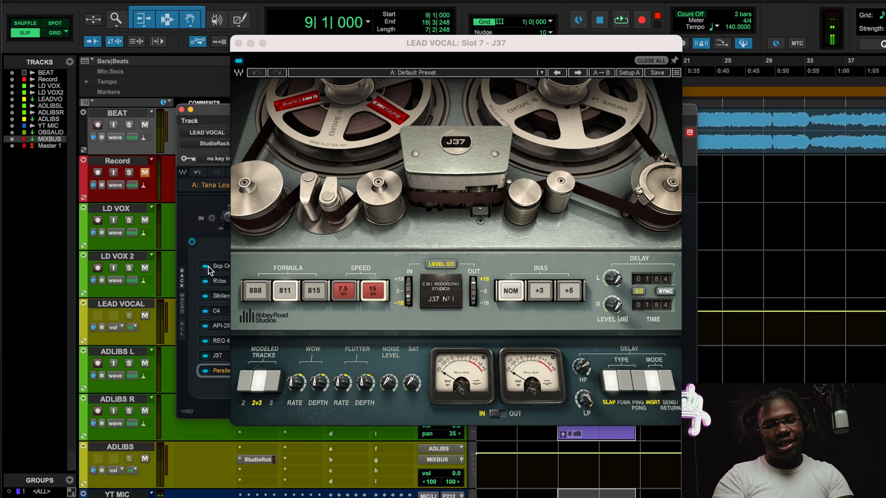
{"action": "left_click", "coordinate": [218, 341]}
{"action": "left_click", "coordinate": [243, 354]}
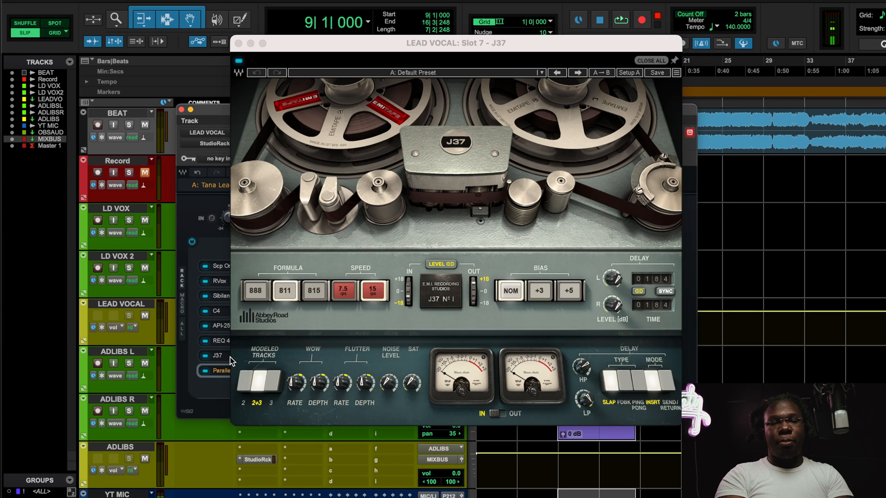
Open Fresh Air in parallel chain 1 and compare the looped vocal with it bypassed and active, finishing with it closed and playback stopped
{"action": "left_click", "coordinate": [238, 43]}
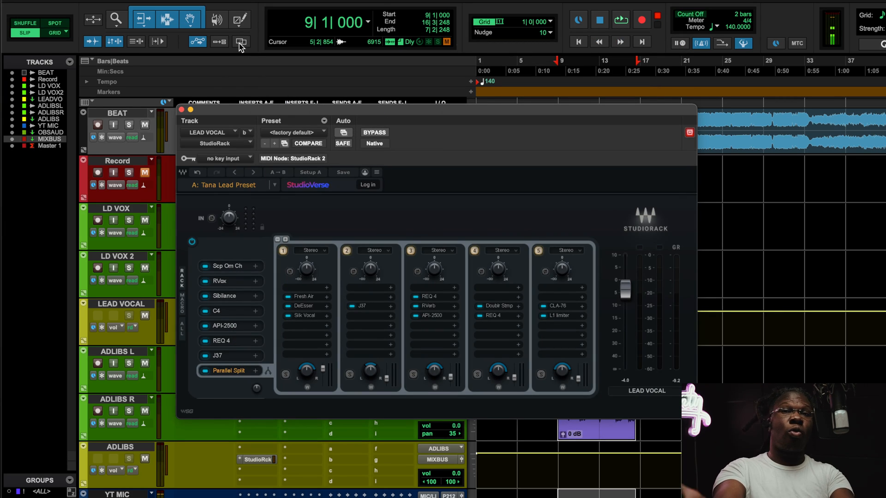
{"action": "left_click", "coordinate": [305, 298]}
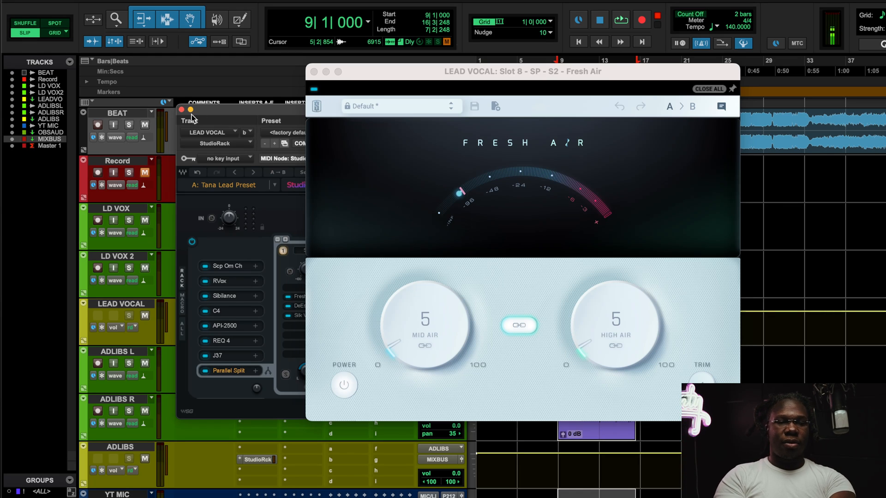
{"action": "key", "text": "space"}
{"action": "left_click", "coordinate": [316, 90]}
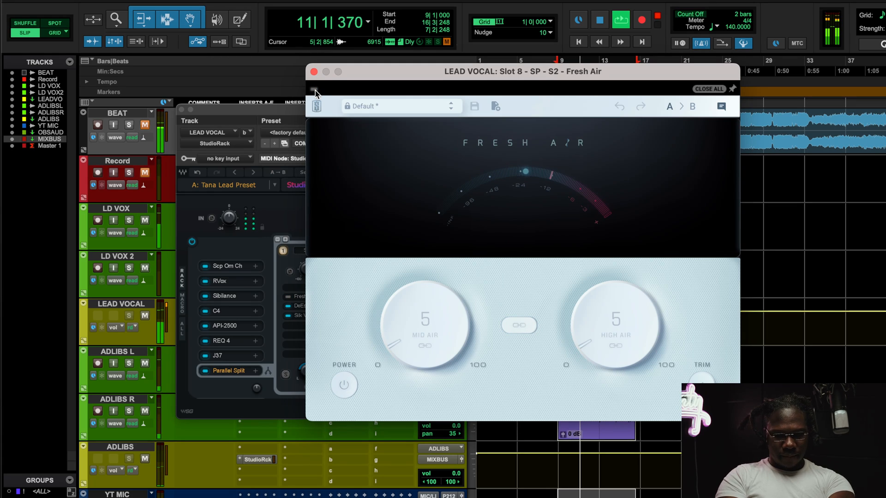
{"action": "left_click", "coordinate": [315, 90]}
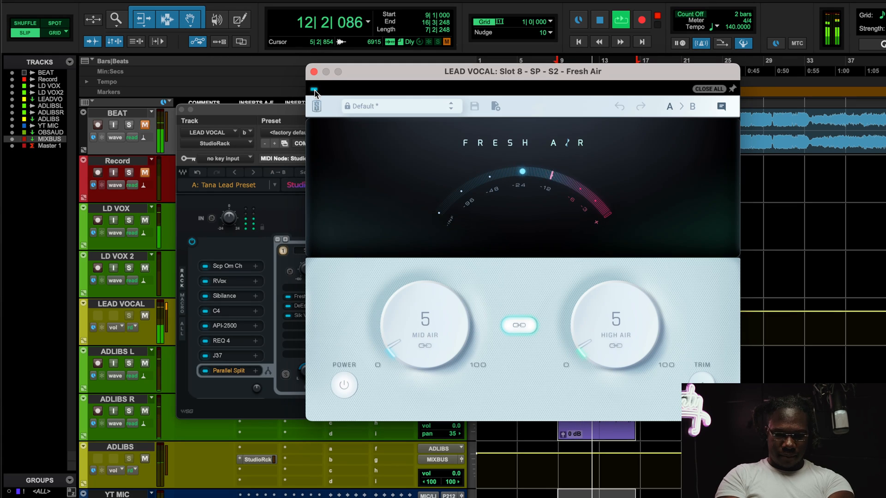
{"action": "left_click", "coordinate": [314, 90]}
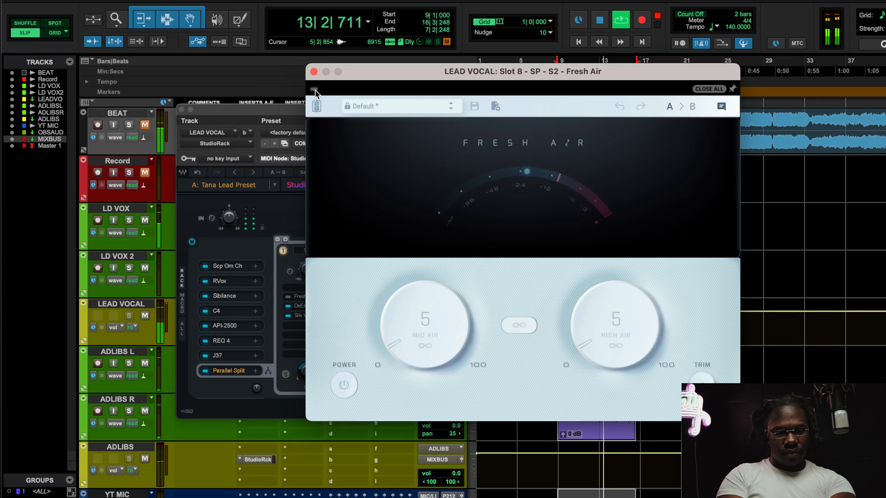
{"action": "left_click", "coordinate": [315, 91]}
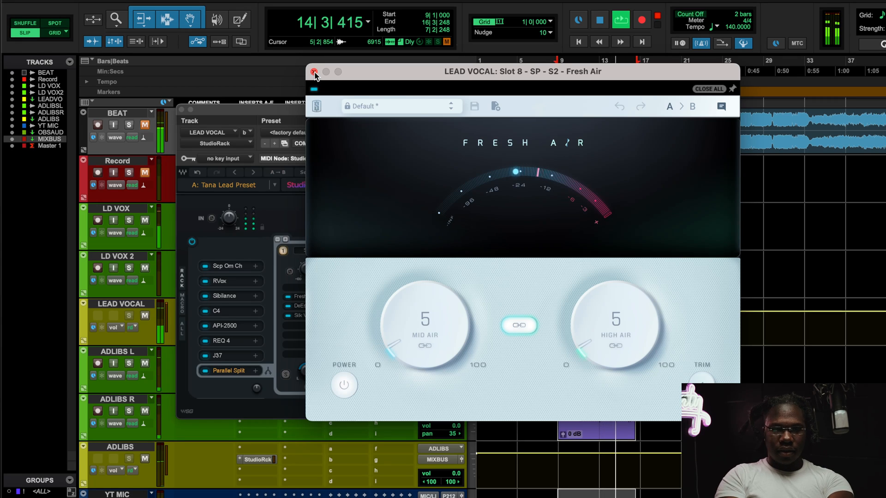
{"action": "left_click", "coordinate": [314, 72]}
{"action": "key", "text": "space"}
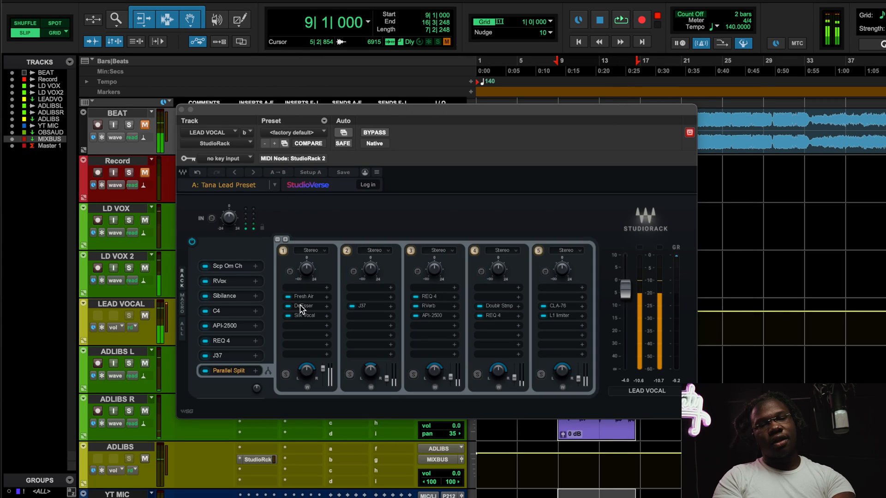
Inspect the DeEsser and Silk Vocal in parallel chain 1, playing the loop to audition Silk Vocal before closing it
{"action": "left_click", "coordinate": [301, 306]}
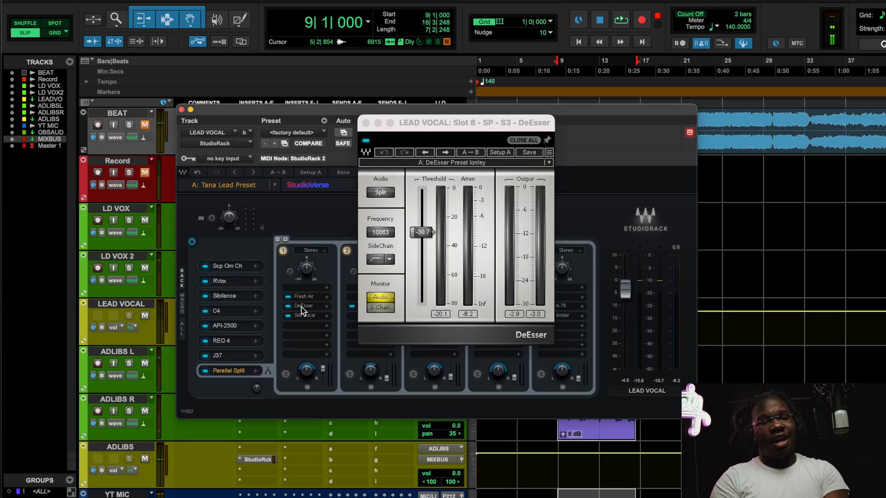
{"action": "left_click", "coordinate": [300, 318]}
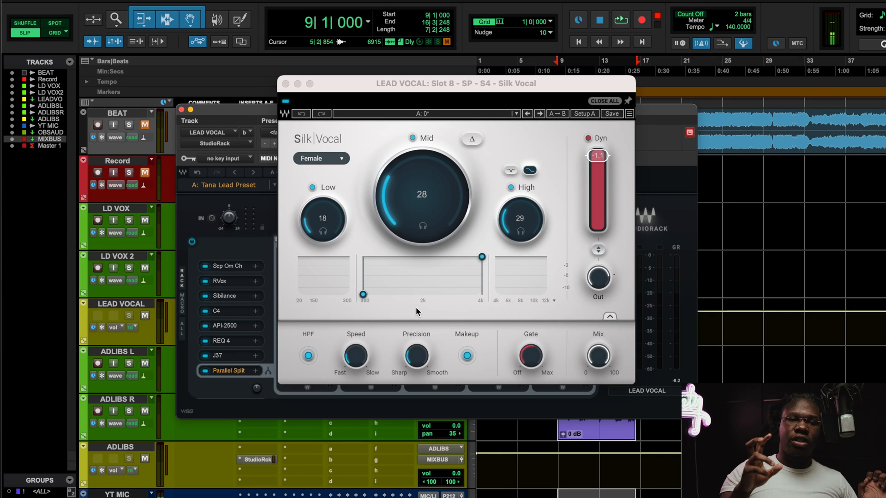
{"action": "key", "text": "space"}
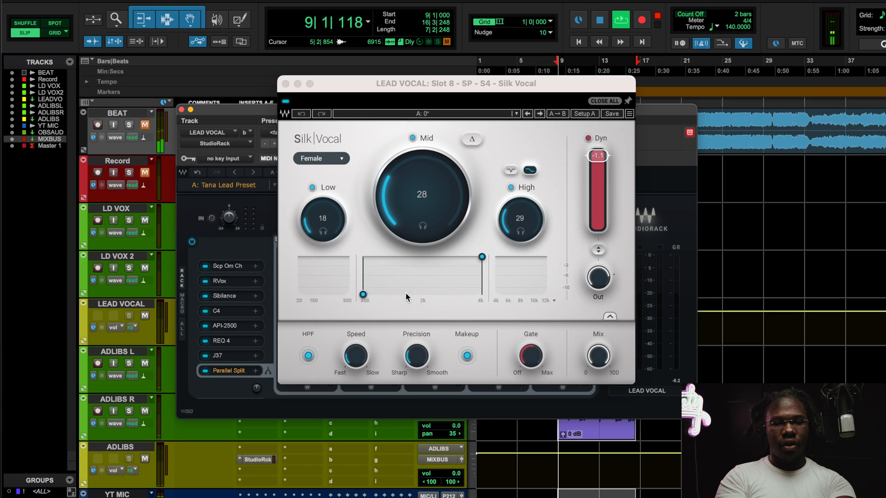
{"action": "left_click", "coordinate": [286, 104]}
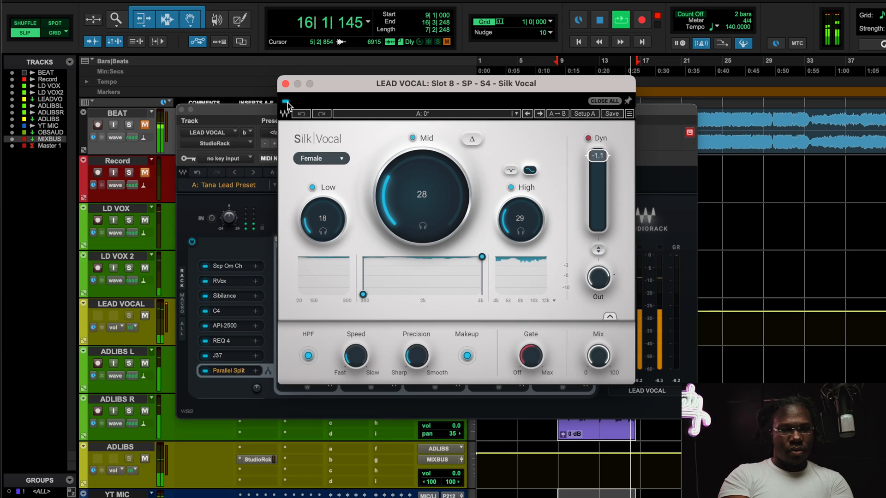
{"action": "key", "text": "space"}
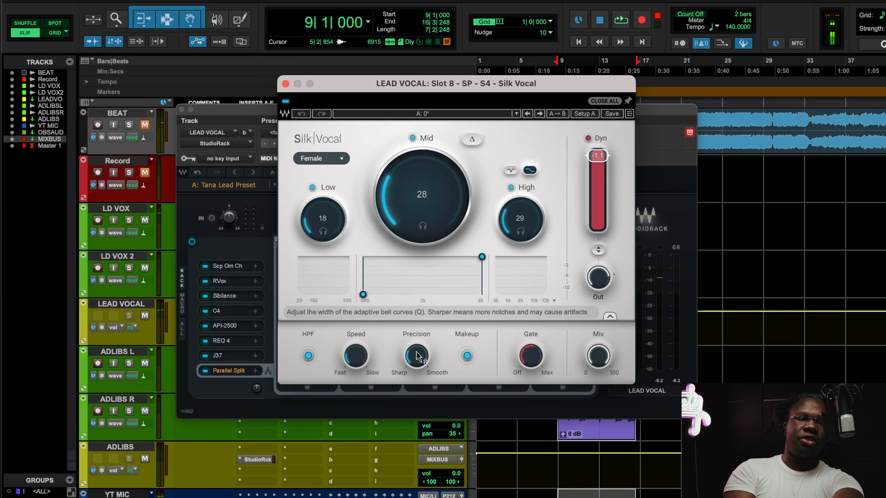
{"action": "mouse_move", "coordinate": [416, 358]}
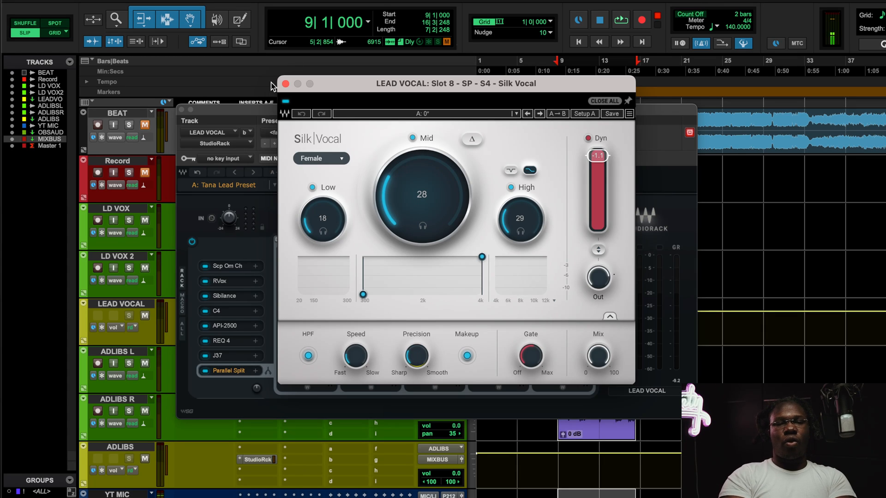
{"action": "left_click", "coordinate": [285, 83]}
View J37 in parallel chain 2, audition the loop with that chain's level raised, and undo the level change
{"action": "left_click", "coordinate": [361, 307]}
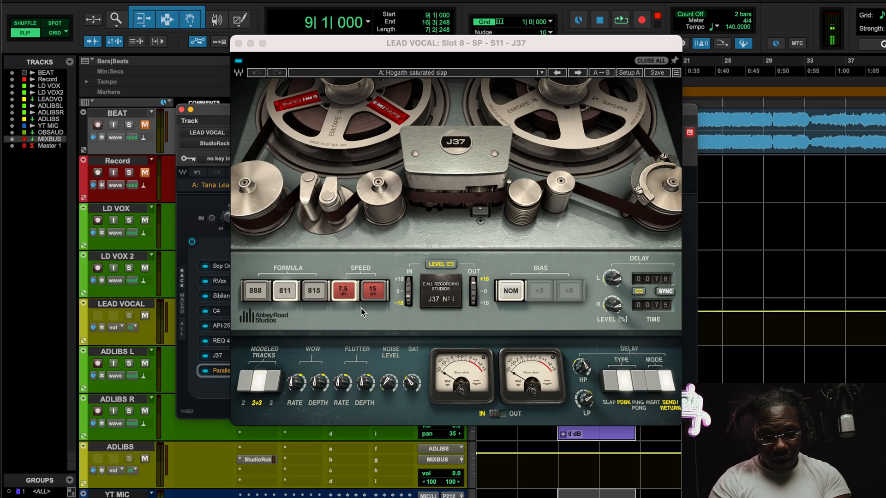
{"action": "left_click", "coordinate": [251, 45]}
{"action": "key", "text": "space"}
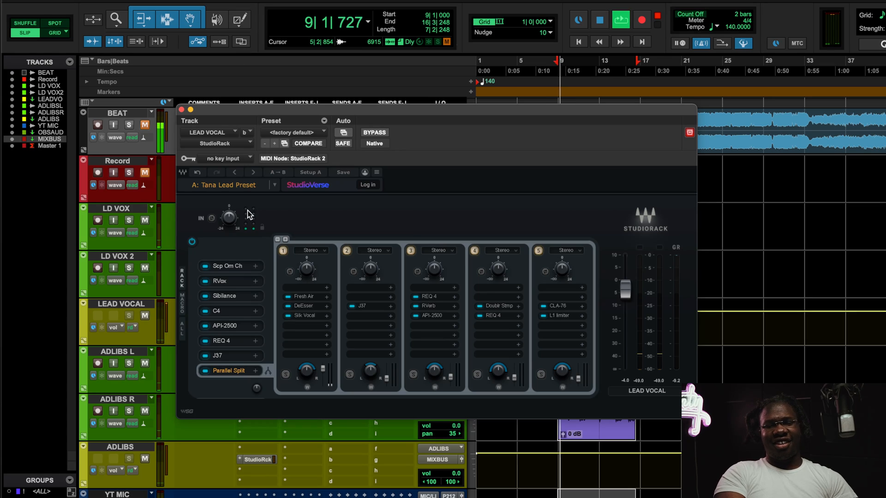
{"action": "left_click_drag", "start_coordinate": [387, 378], "coordinate": [387, 371]}
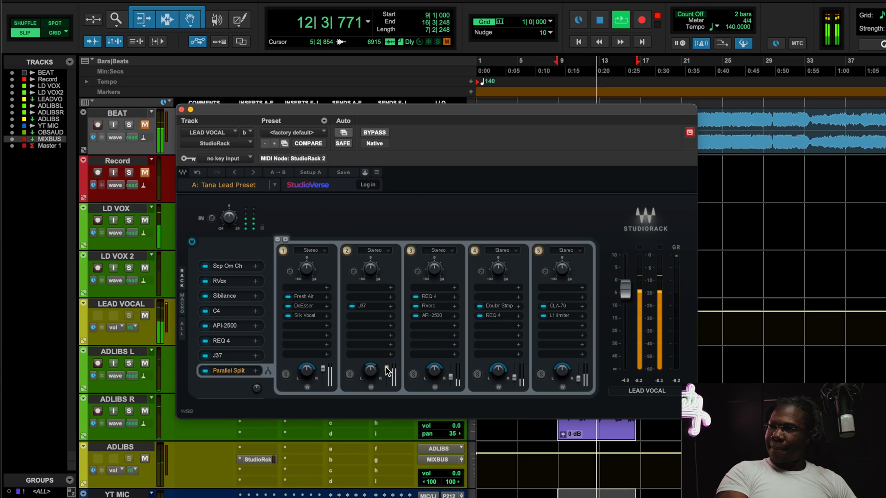
{"action": "left_click", "coordinate": [196, 171]}
{"action": "key", "text": "space"}
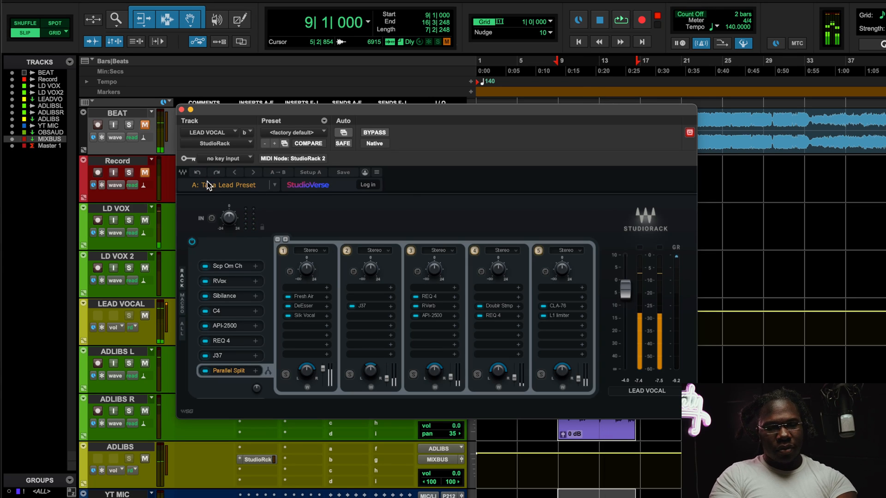
Reopen J37 in parallel chain 2, adjust the high-pass filter of its delay, and close the plugin
{"action": "left_click", "coordinate": [427, 296]}
{"action": "left_click", "coordinate": [278, 69]}
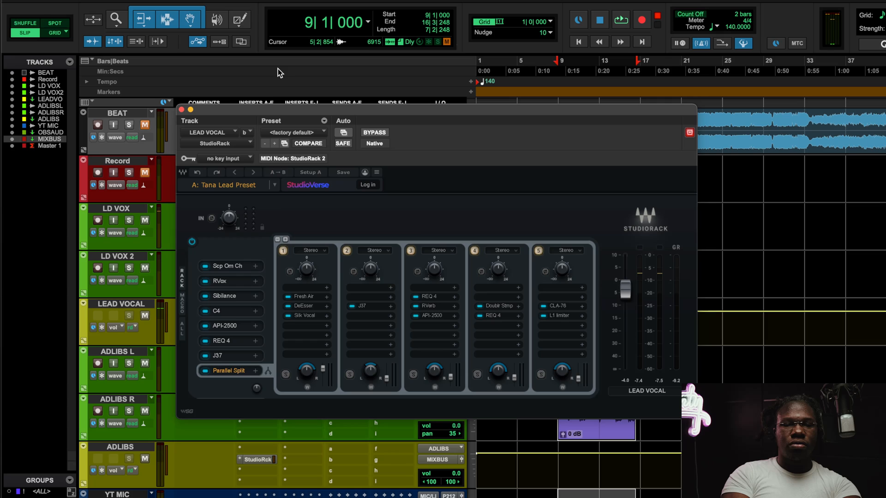
{"action": "left_click", "coordinate": [362, 306]}
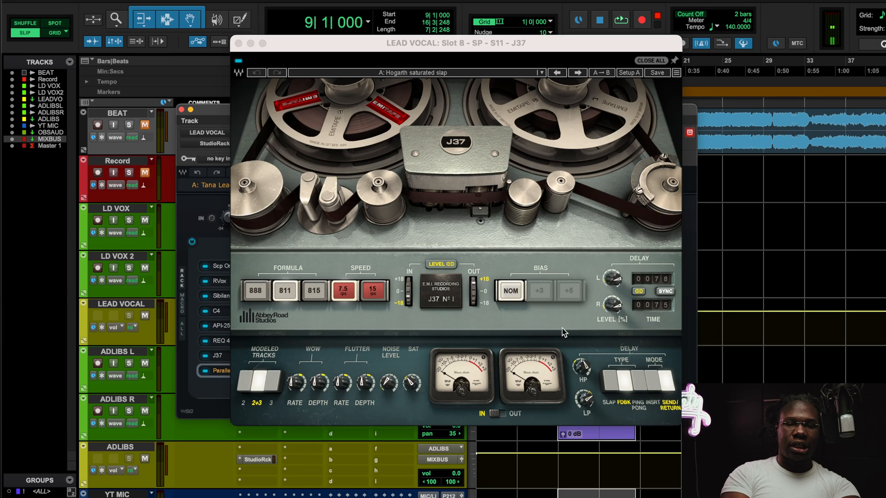
{"action": "left_click_drag", "start_coordinate": [581, 367], "coordinate": [581, 353]}
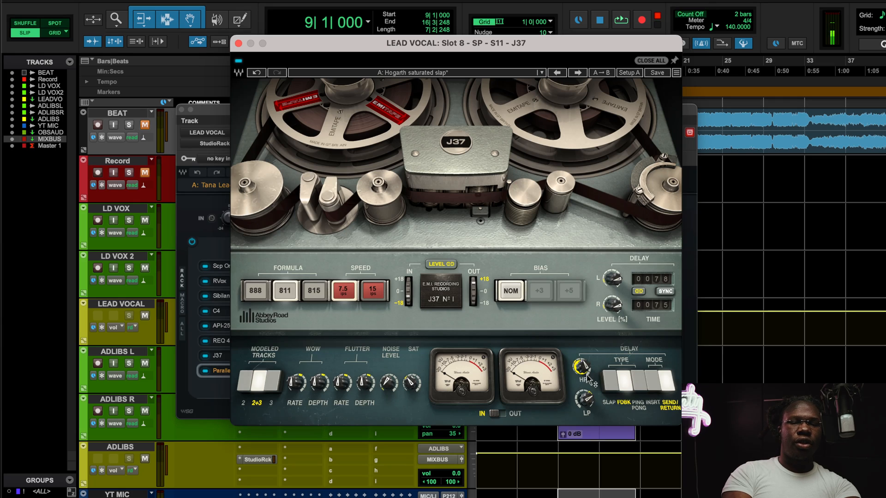
{"action": "left_click", "coordinate": [238, 43]}
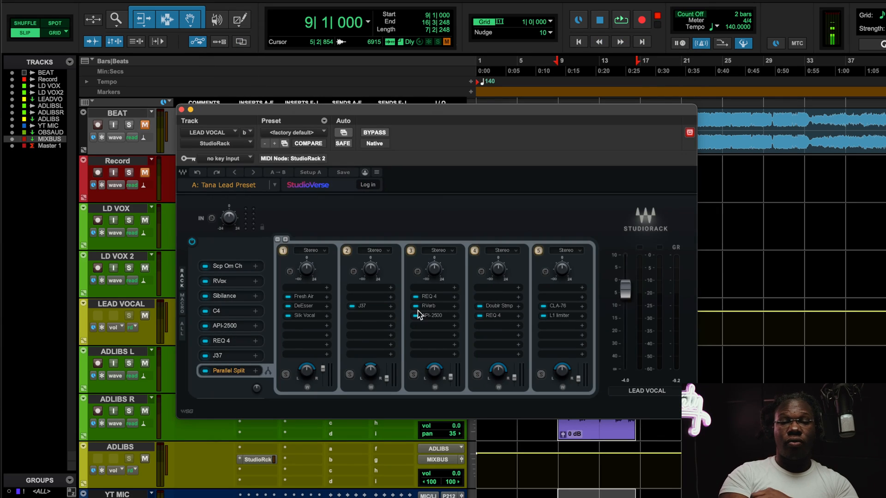
Inspect the REQ 4 low-cut curve and the RVerb plate settings in parallel chain 3, closing each plugin
{"action": "left_click", "coordinate": [430, 298]}
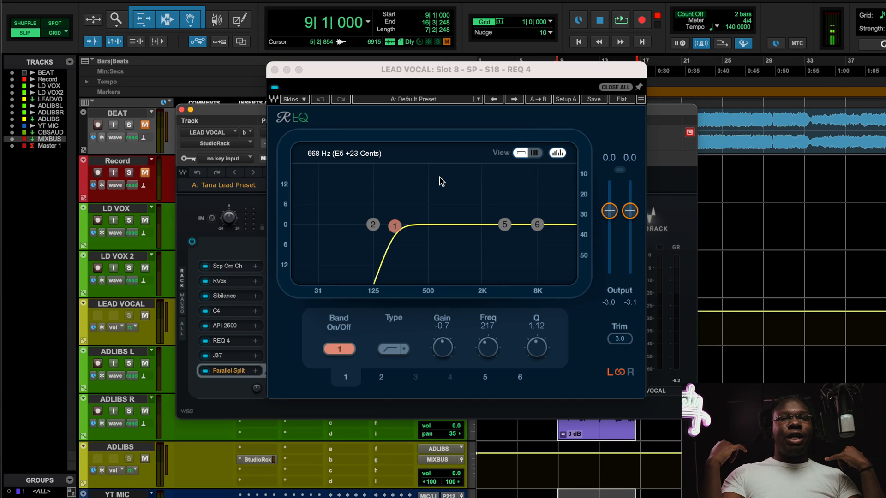
{"action": "left_click", "coordinate": [275, 70]}
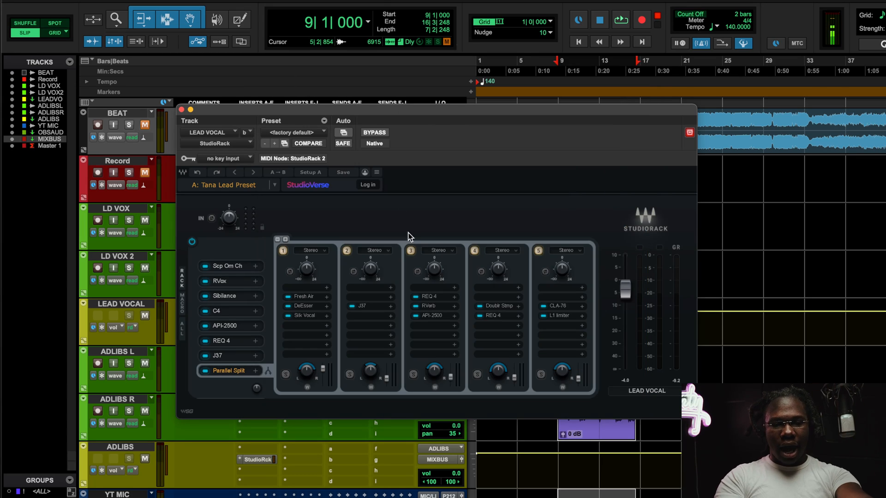
{"action": "left_click", "coordinate": [435, 307]}
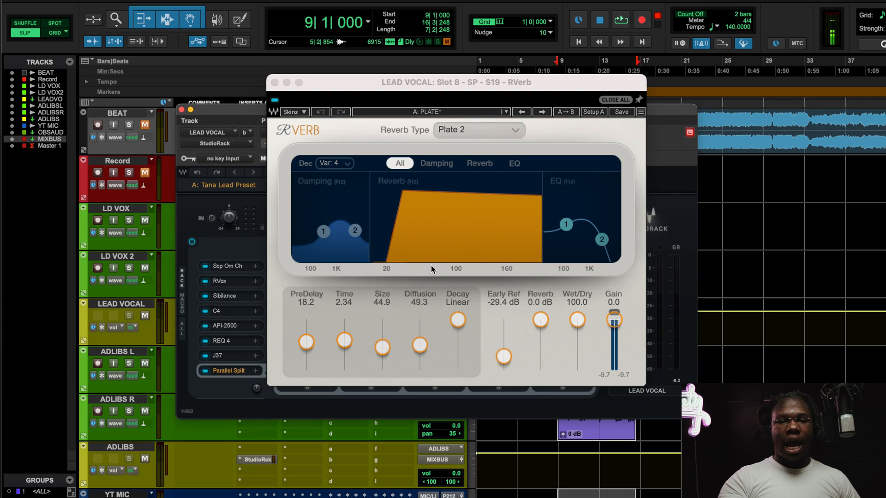
{"action": "left_click", "coordinate": [274, 83]}
Audition the loop with parallel chain 3 raised, toggle its API-2500 bypass, and undo the level change before stopping playback
{"action": "key", "text": "space"}
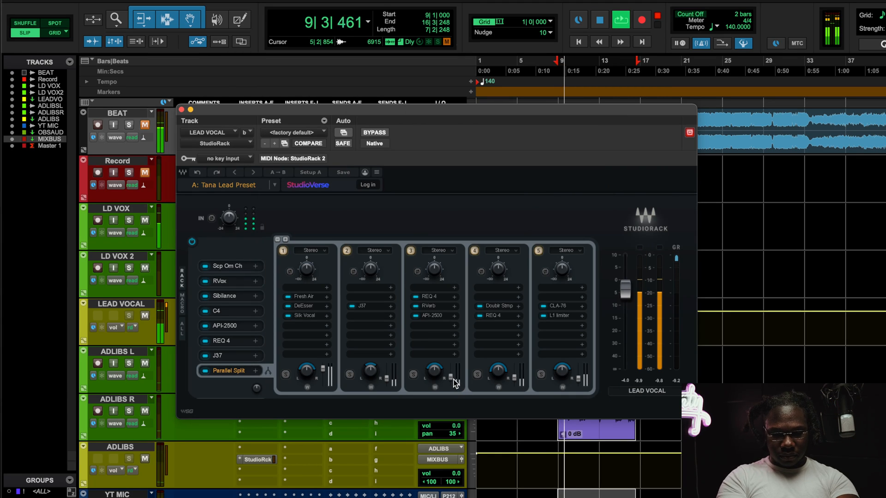
{"action": "left_click", "coordinate": [432, 315]}
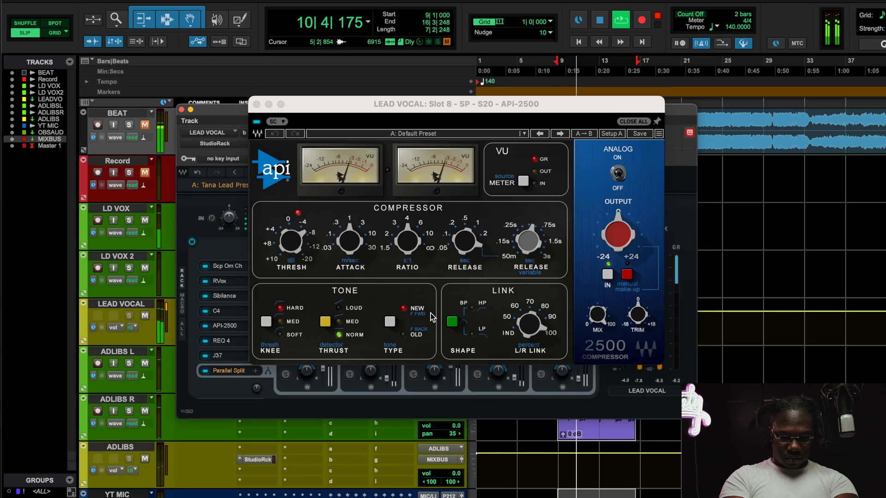
{"action": "left_click", "coordinate": [258, 124]}
{"action": "left_click", "coordinate": [258, 123]}
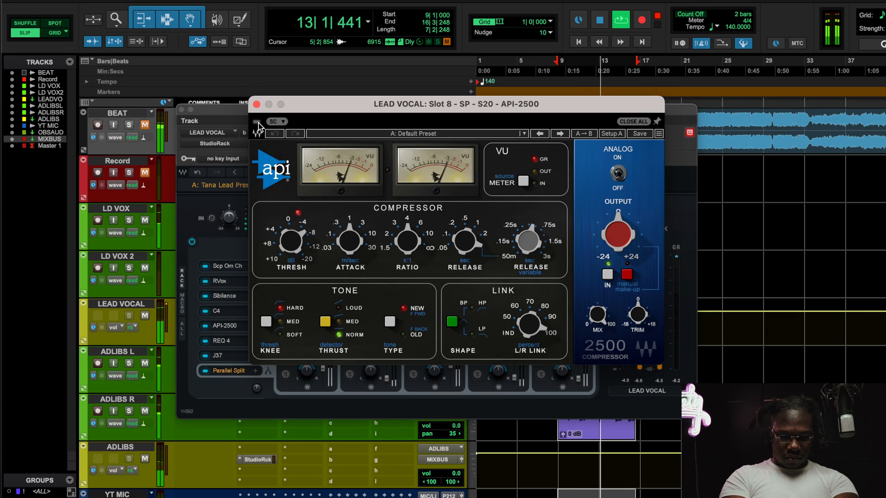
{"action": "left_click", "coordinate": [257, 104]}
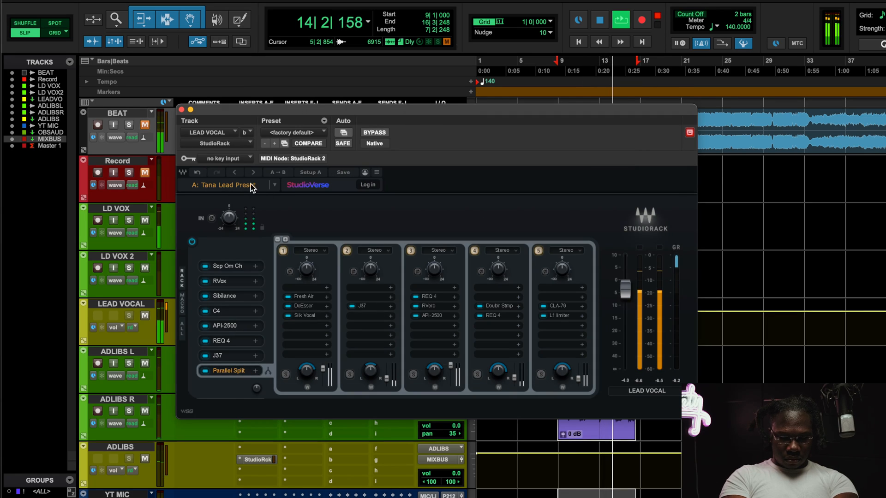
{"action": "left_click", "coordinate": [198, 172]}
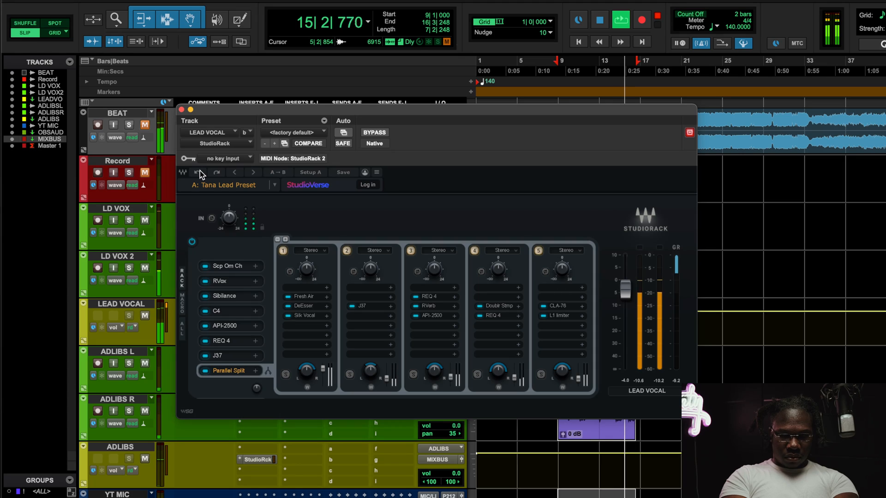
{"action": "key", "text": "space"}
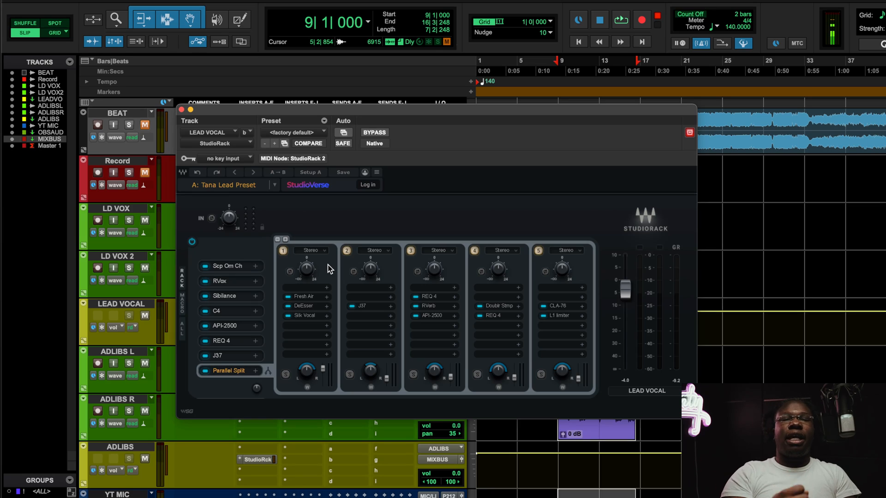
Review the API-2500 compressor settings in parallel chain 3 with playback stopped, and close the plugin
{"action": "left_click", "coordinate": [439, 317]}
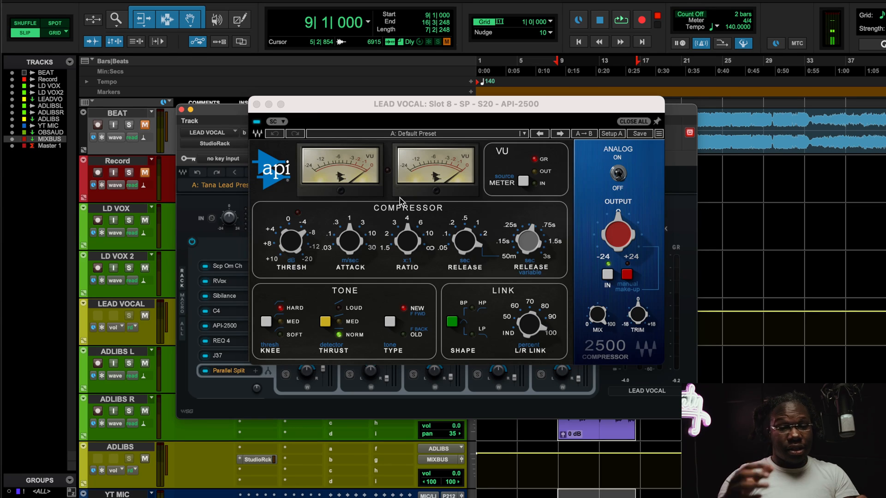
{"action": "left_click", "coordinate": [257, 106]}
{"action": "left_click", "coordinate": [436, 316]}
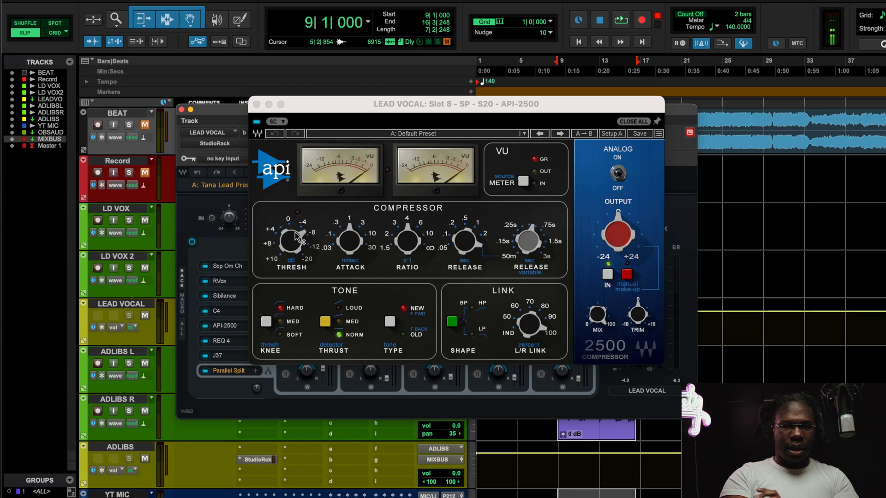
{"action": "left_click", "coordinate": [257, 105]}
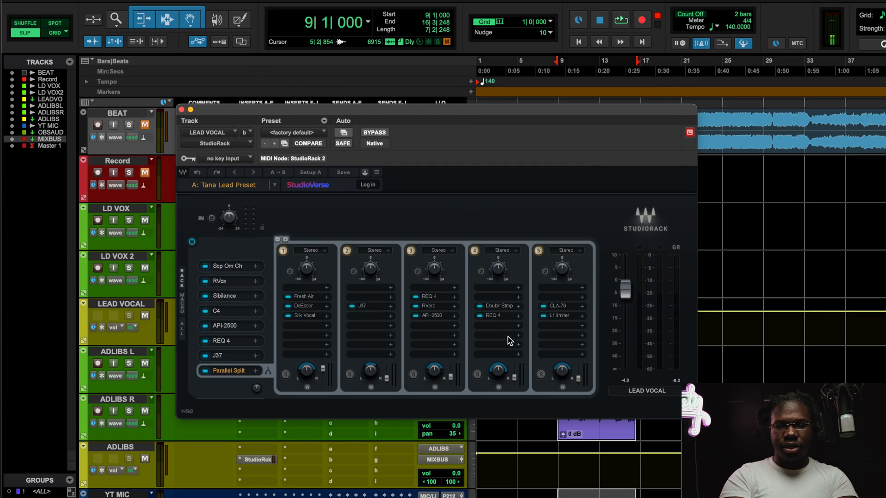
Inspect the Doubler pedal and the REQ 4 curve in parallel chain 4, and close the plugin window
{"action": "left_click", "coordinate": [504, 305]}
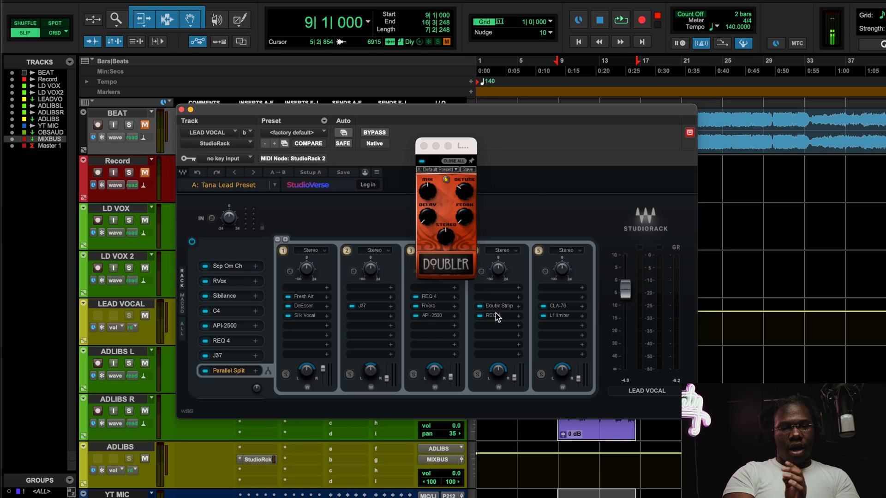
{"action": "left_click", "coordinate": [496, 308]}
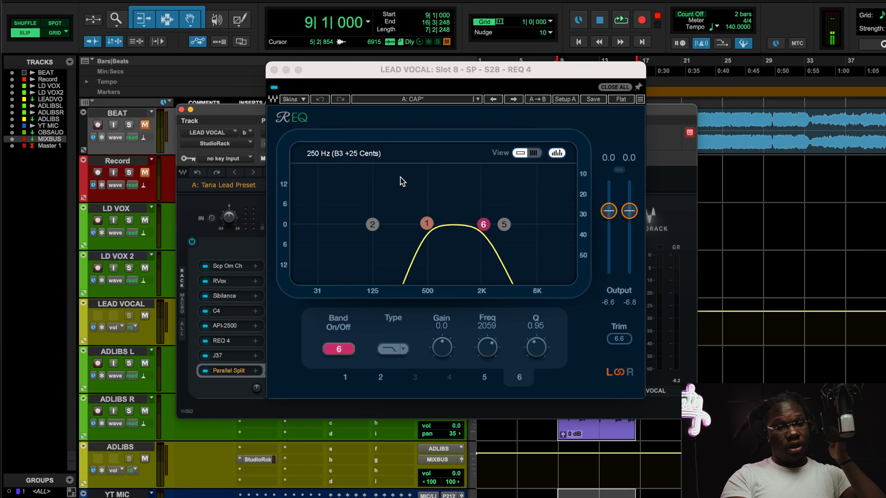
{"action": "left_click", "coordinate": [274, 70]}
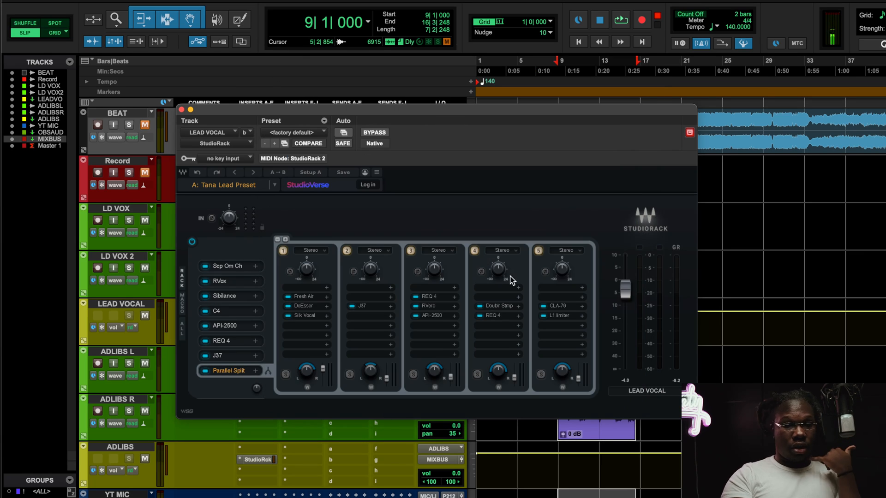
Inspect the CLA-76 compressor and L1 limiter settings in parallel chain 5, closing each plugin
{"action": "left_click", "coordinate": [558, 306]}
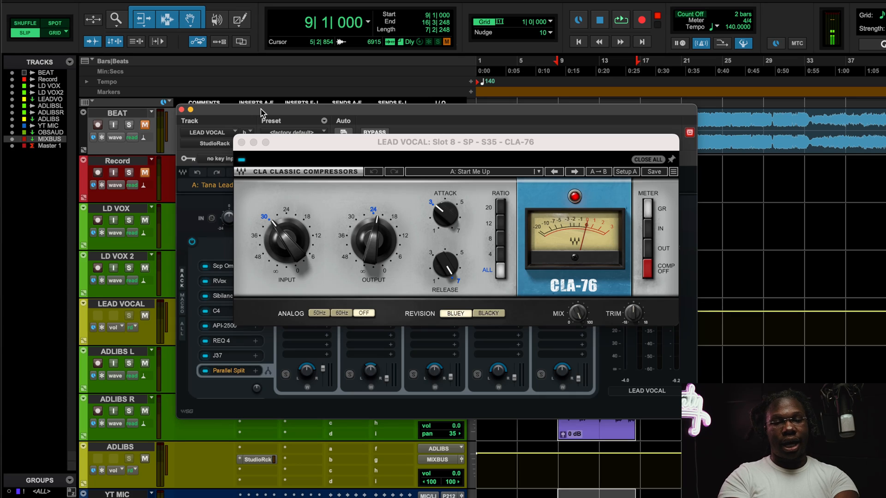
{"action": "left_click", "coordinate": [241, 142]}
{"action": "left_click", "coordinate": [552, 317]}
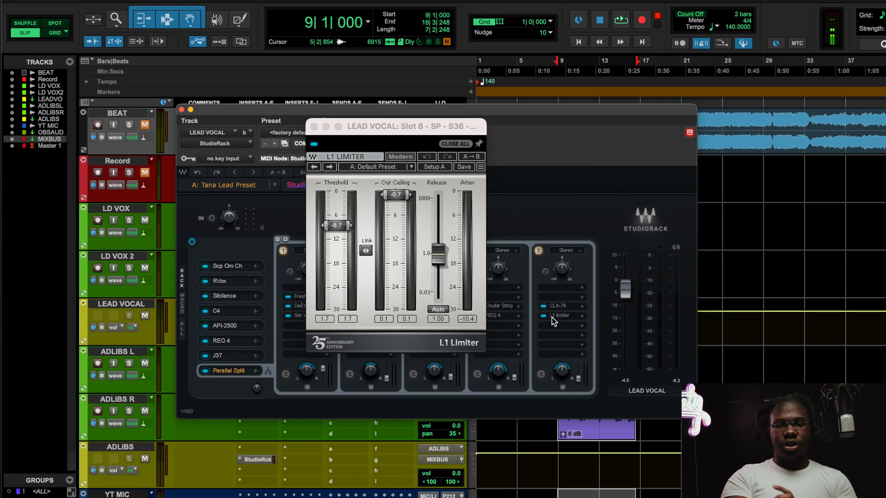
{"action": "left_click", "coordinate": [313, 126]}
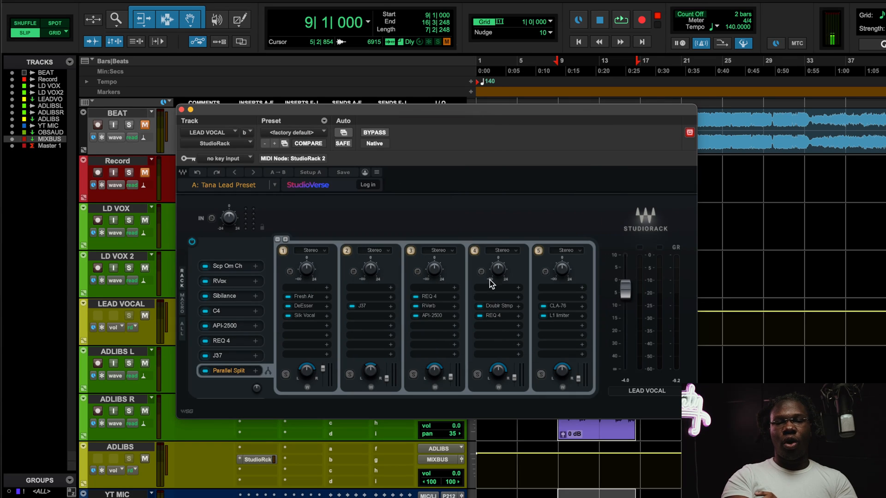
Review the CLA-76 in parallel chain 5 while looping the vocal, close it, and compare the sound with chain 5 bypassed and active
{"action": "left_click", "coordinate": [558, 303]}
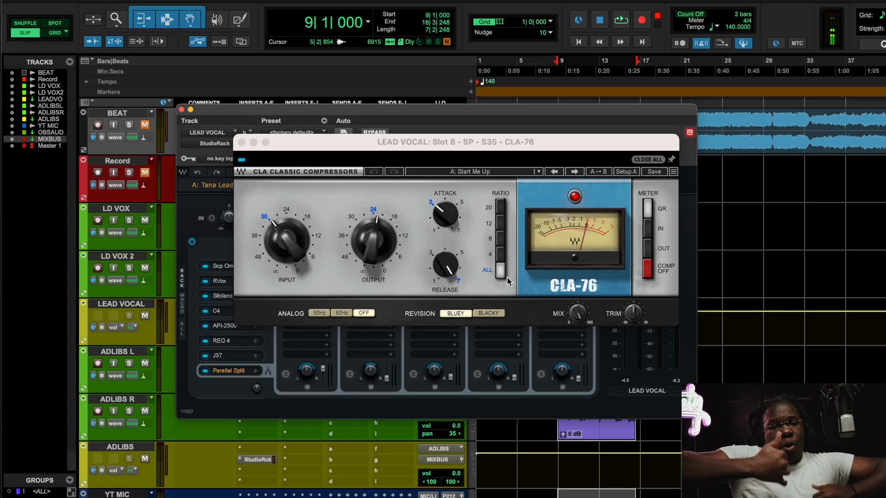
{"action": "key", "text": "space"}
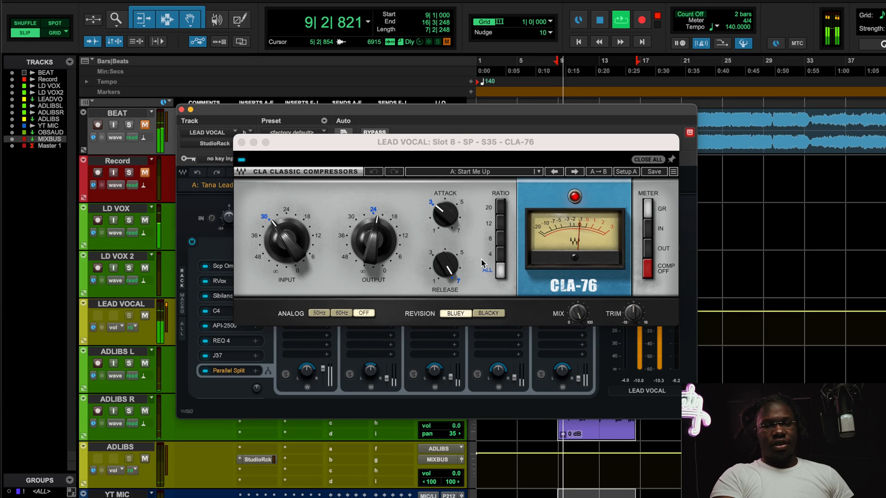
{"action": "left_click", "coordinate": [586, 113]}
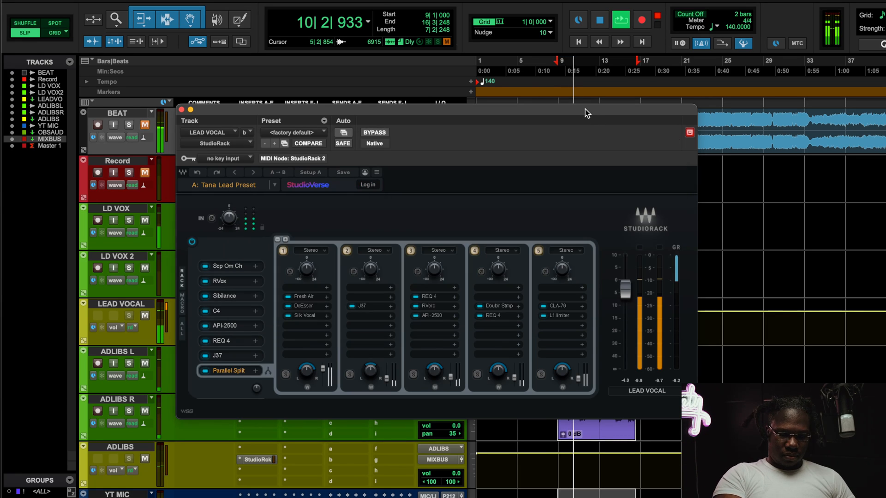
{"action": "left_click", "coordinate": [538, 250]}
{"action": "left_click", "coordinate": [538, 251]}
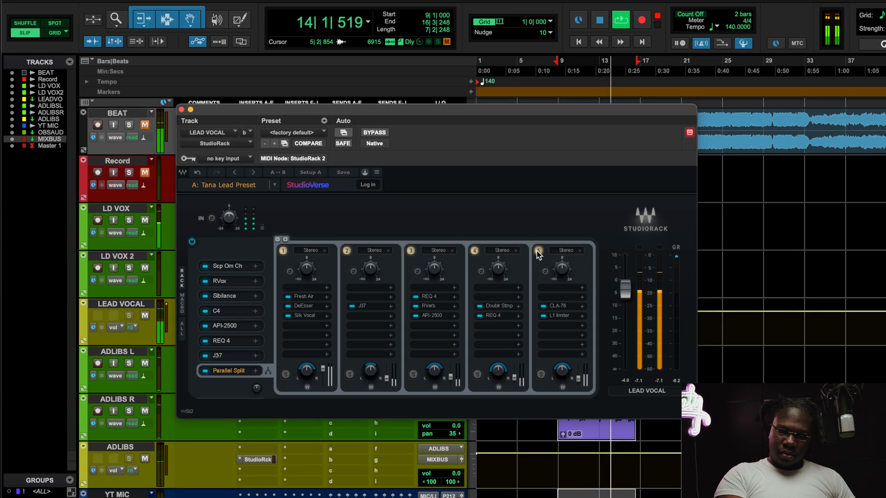
{"action": "left_click", "coordinate": [538, 250]}
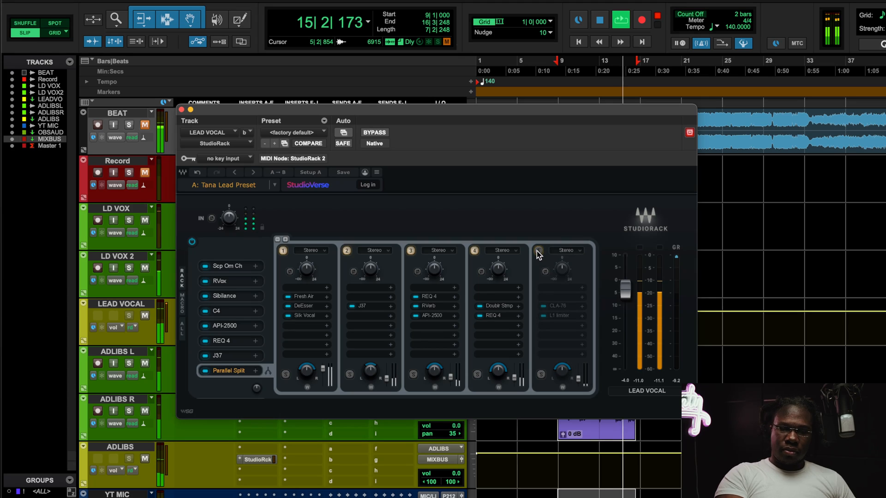
{"action": "left_click", "coordinate": [538, 250]}
Audition the loop with BEAT unmuted and ADLIBS, ADLIBS R and ADLIBS L muted, stop playback, and unmute the ad-lib tracks
{"action": "left_click", "coordinate": [144, 125]}
{"action": "left_click", "coordinate": [145, 459]}
{"action": "left_click", "coordinate": [145, 411]}
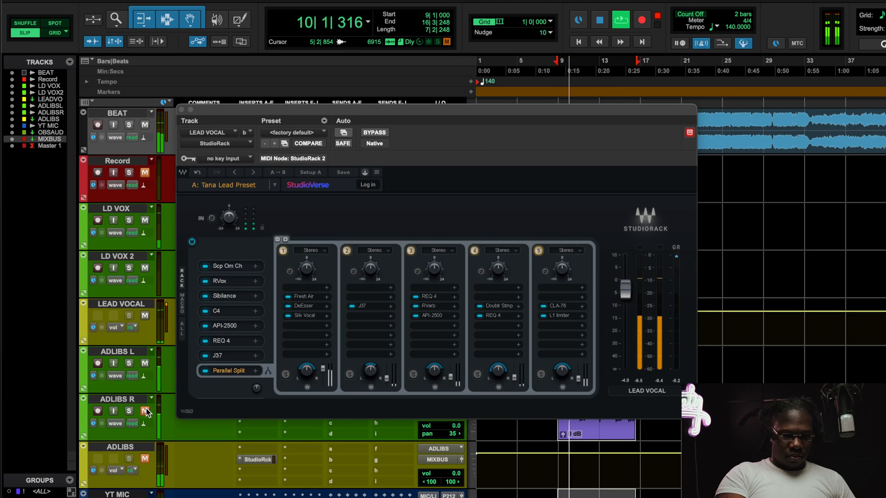
{"action": "left_click", "coordinate": [145, 367]}
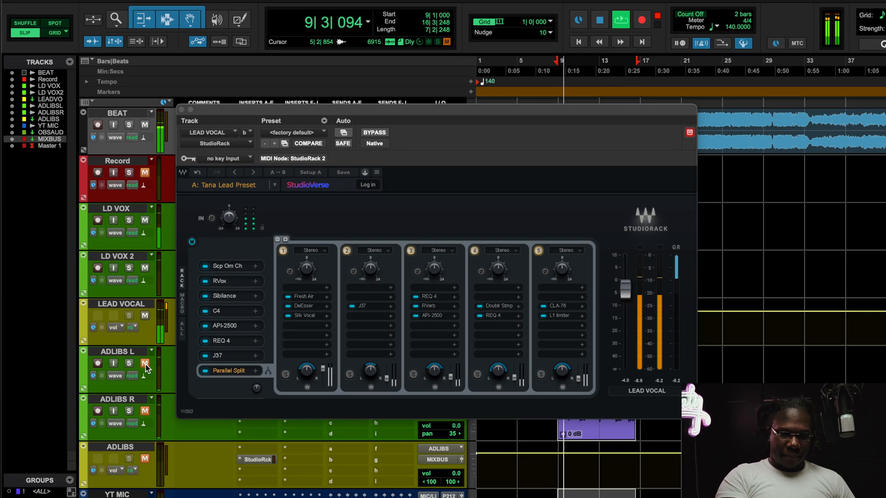
{"action": "key", "text": "space"}
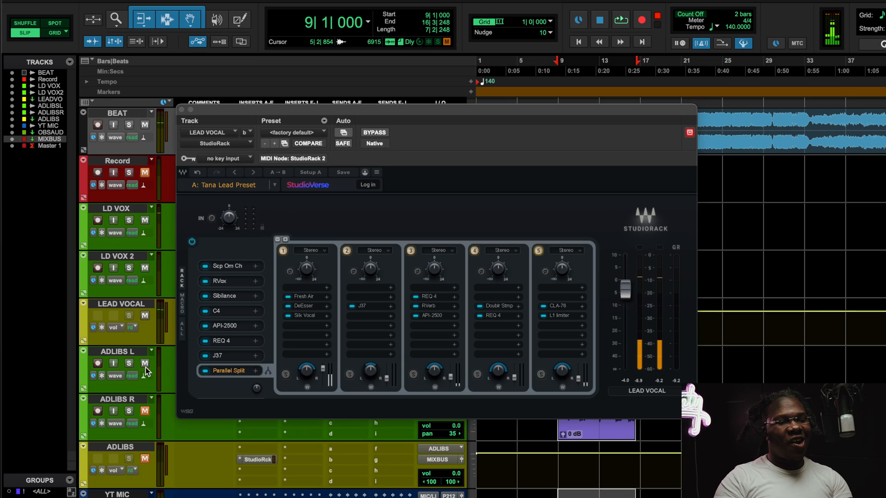
{"action": "left_click", "coordinate": [145, 410]}
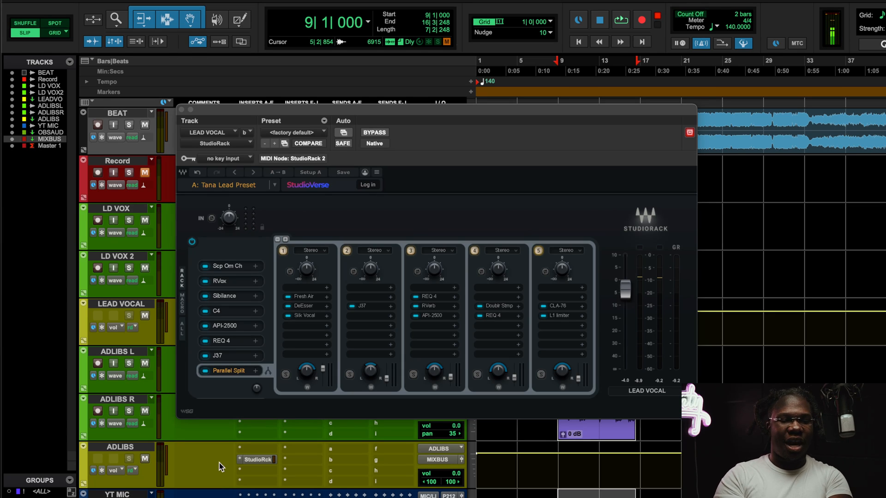
Open the StudioRack on the ADLIBS track and inspect its J37 and Fresh Air settings
{"action": "left_click", "coordinate": [257, 458]}
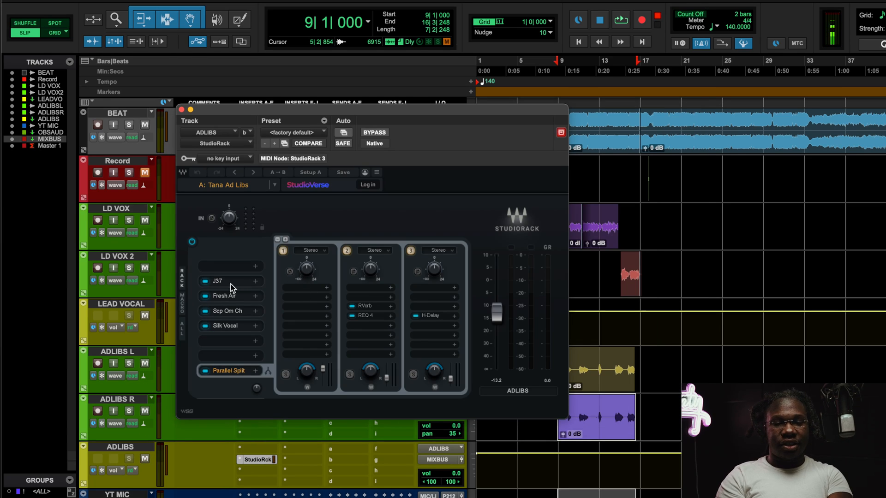
{"action": "left_click", "coordinate": [231, 282]}
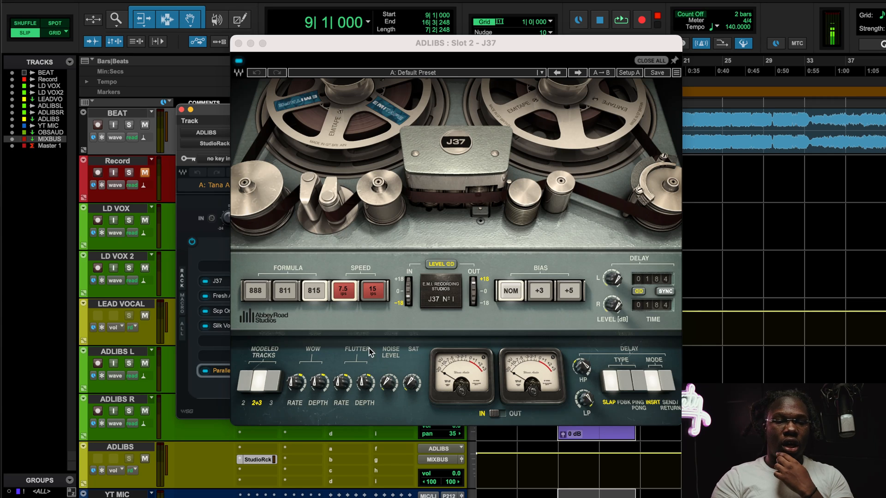
{"action": "left_click", "coordinate": [218, 295]}
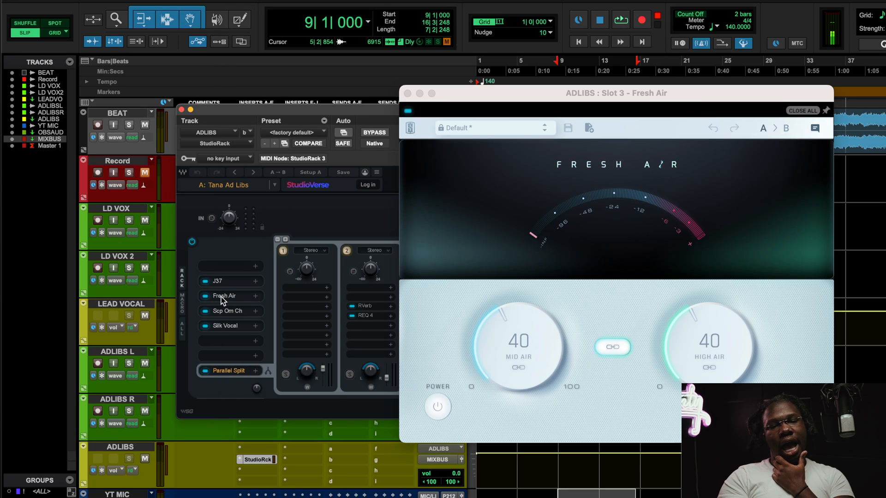
Inspect the Scheps Omni Channel and Silk Vocal settings in the ADLIBS rack, closing each plugin
{"action": "left_click", "coordinate": [231, 313]}
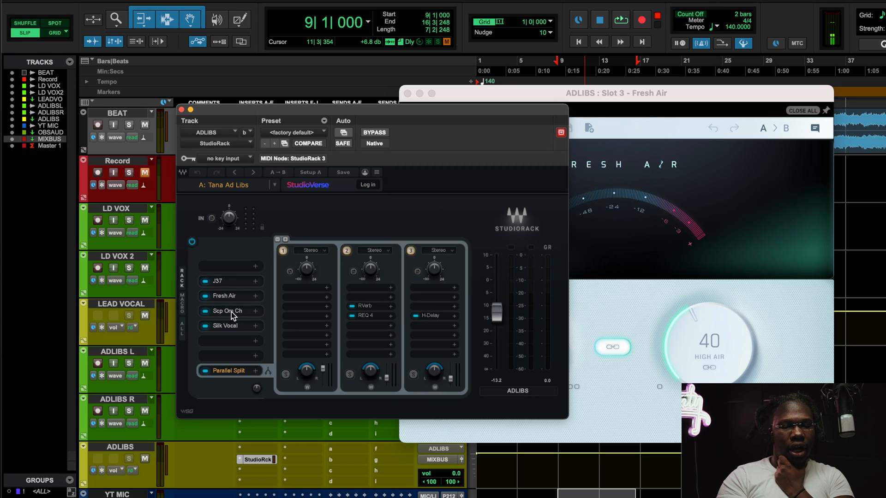
{"action": "left_click", "coordinate": [231, 312]}
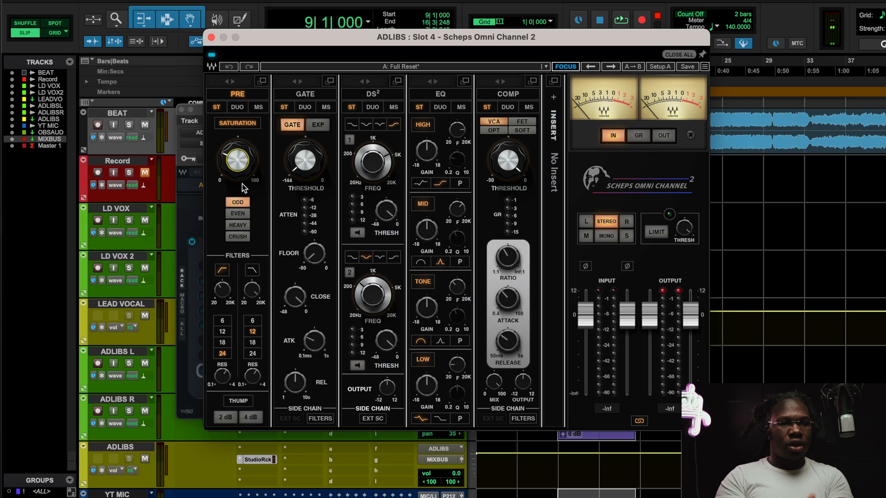
{"action": "left_click", "coordinate": [211, 37]}
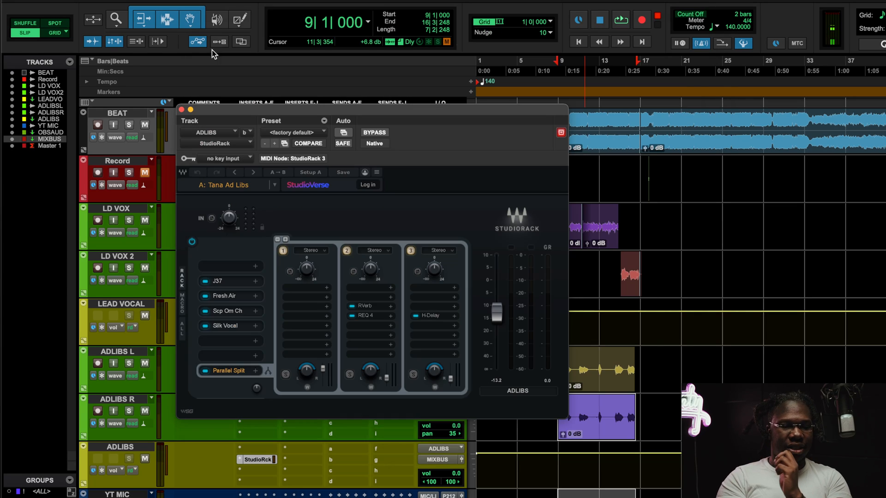
{"action": "left_click", "coordinate": [231, 327]}
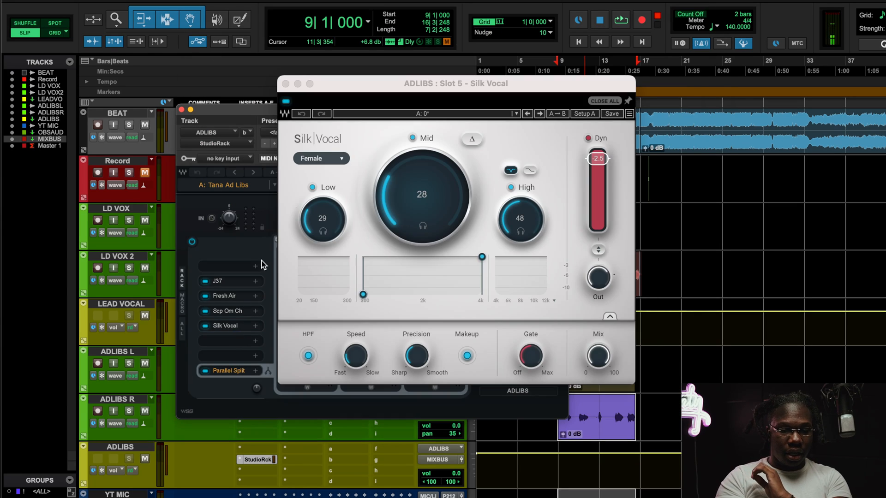
{"action": "left_click", "coordinate": [285, 83]}
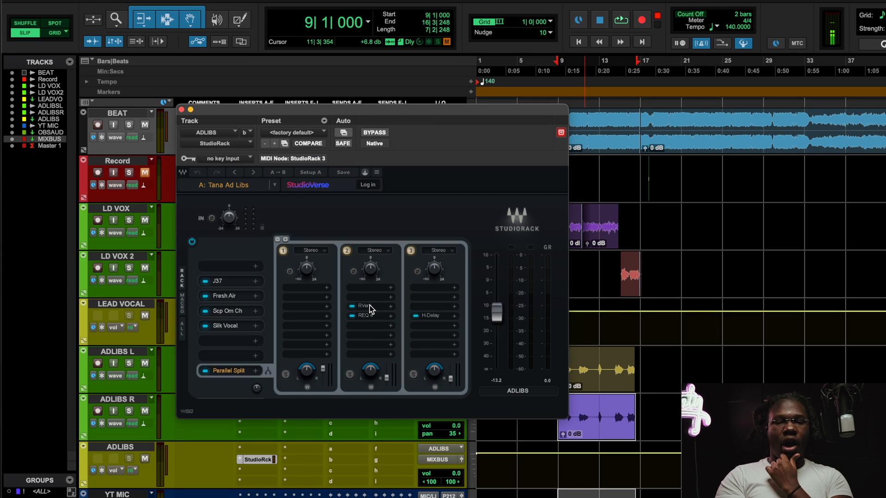
During loop playback, raise the ADLIBS rack output to about -8.3 dB and inspect RVerb and REQ 4 in parallel chain 2, closing each
{"action": "key", "text": "space"}
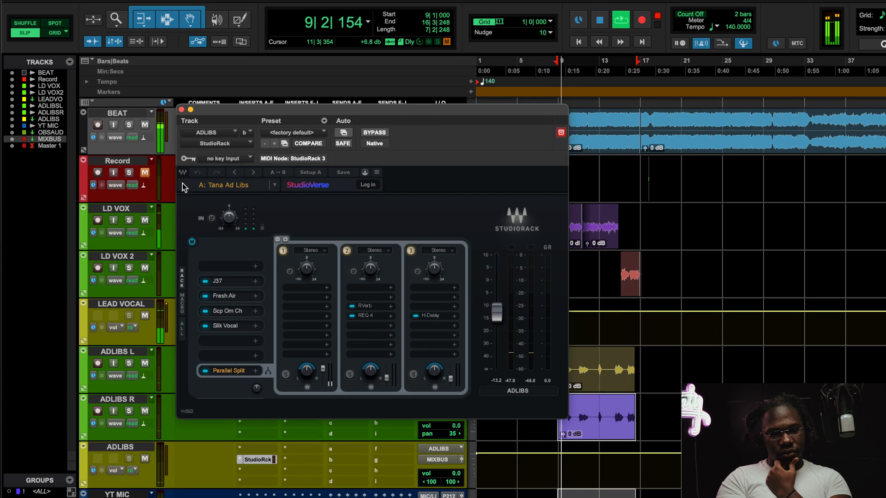
{"action": "mouse_move", "coordinate": [497, 323]}
{"action": "left_mouse_down"}
{"action": "mouse_move", "coordinate": [497, 293]}
{"action": "mouse_move", "coordinate": [497, 306]}
{"action": "left_mouse_up"}
{"action": "left_click", "coordinate": [364, 306]}
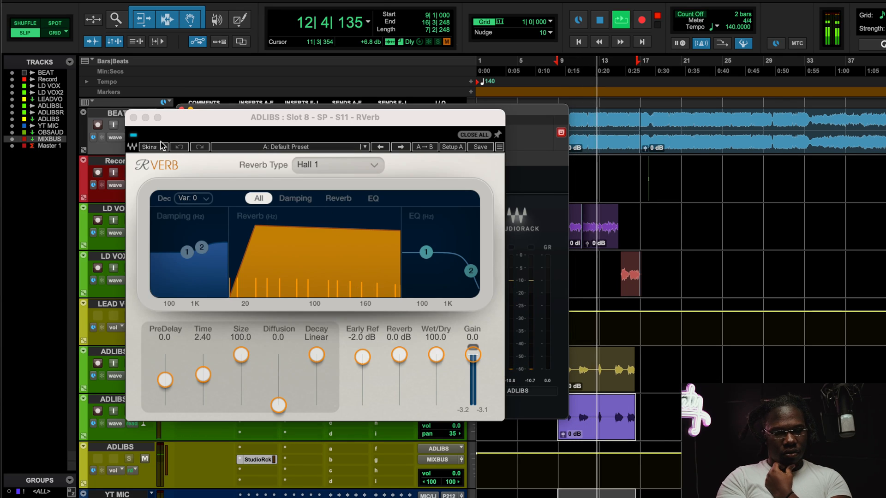
{"action": "left_click", "coordinate": [131, 118]}
{"action": "left_click", "coordinate": [364, 316]}
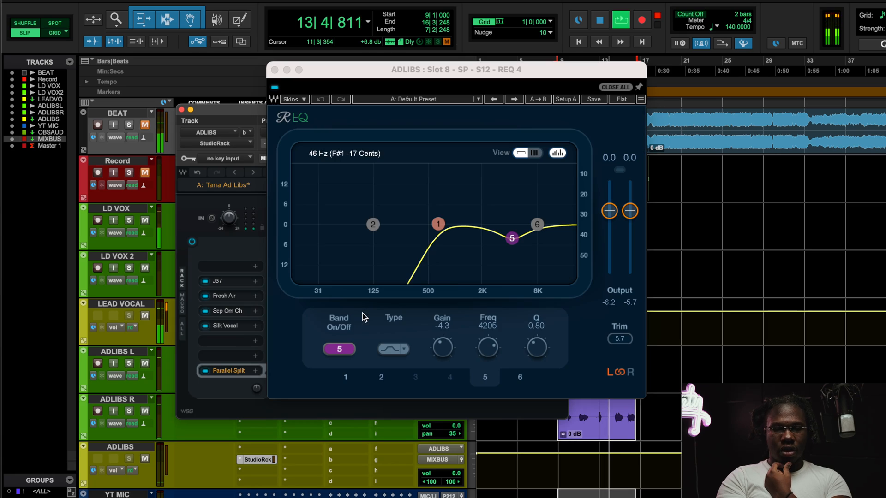
{"action": "left_click", "coordinate": [275, 70]}
Inspect the H-Delay settings in parallel chain 3 of the ADLIBS rack, close the plugin, and stop playback
{"action": "left_click", "coordinate": [430, 316]}
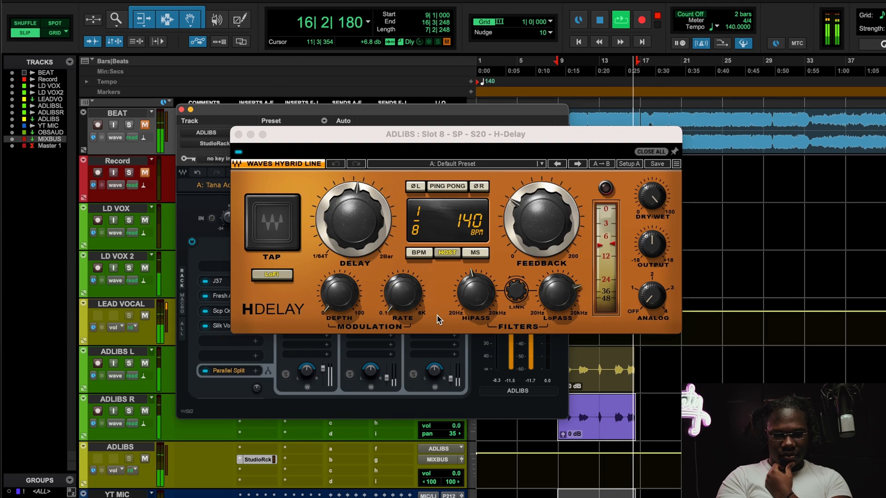
{"action": "left_click", "coordinate": [238, 134]}
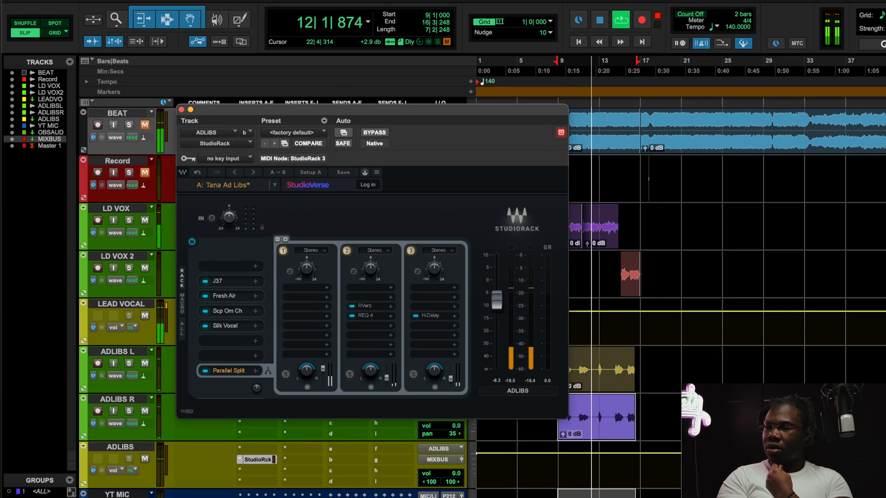
{"action": "key", "text": "space"}
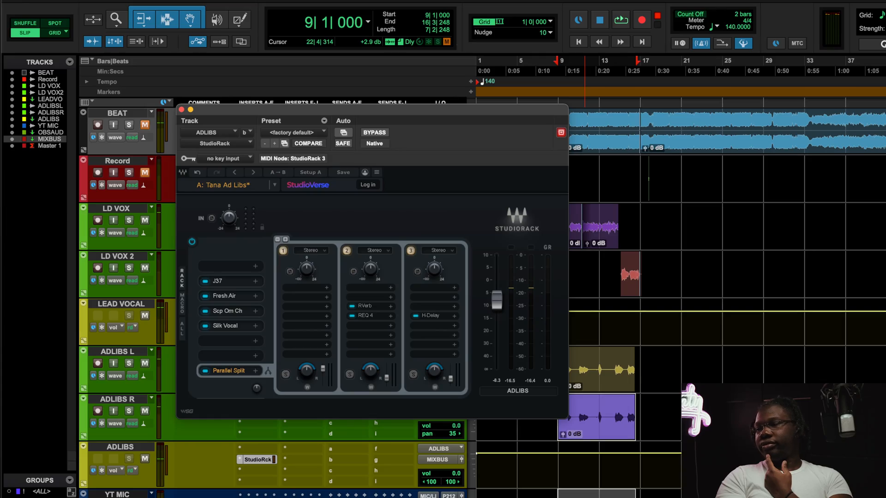